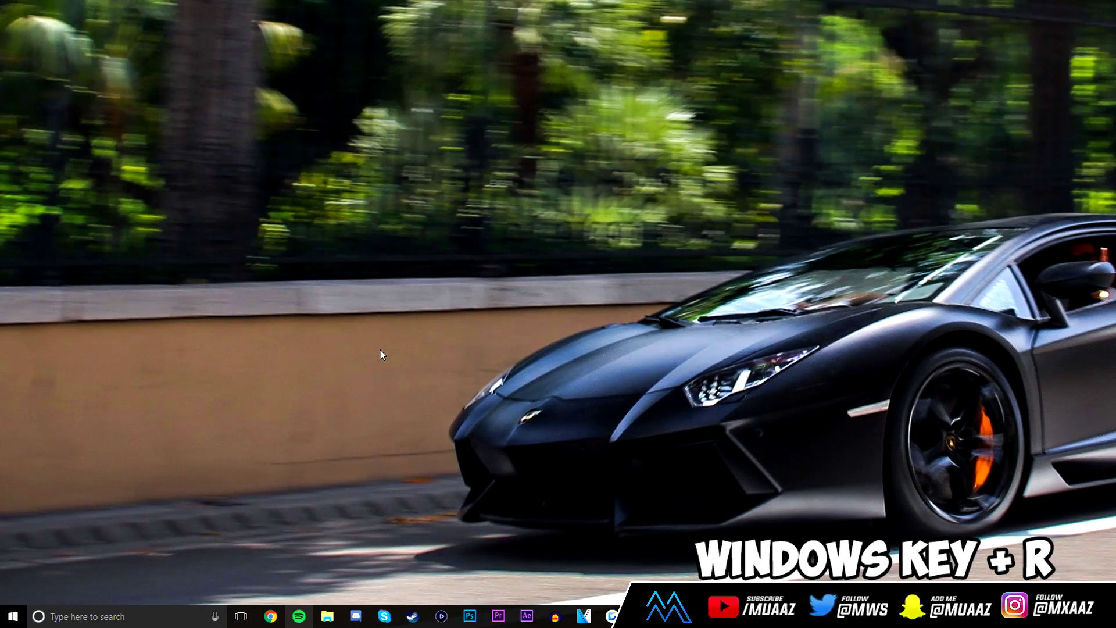
Launch Run from taskbar search and run %temp% to open the Temp folder
key(super+r)
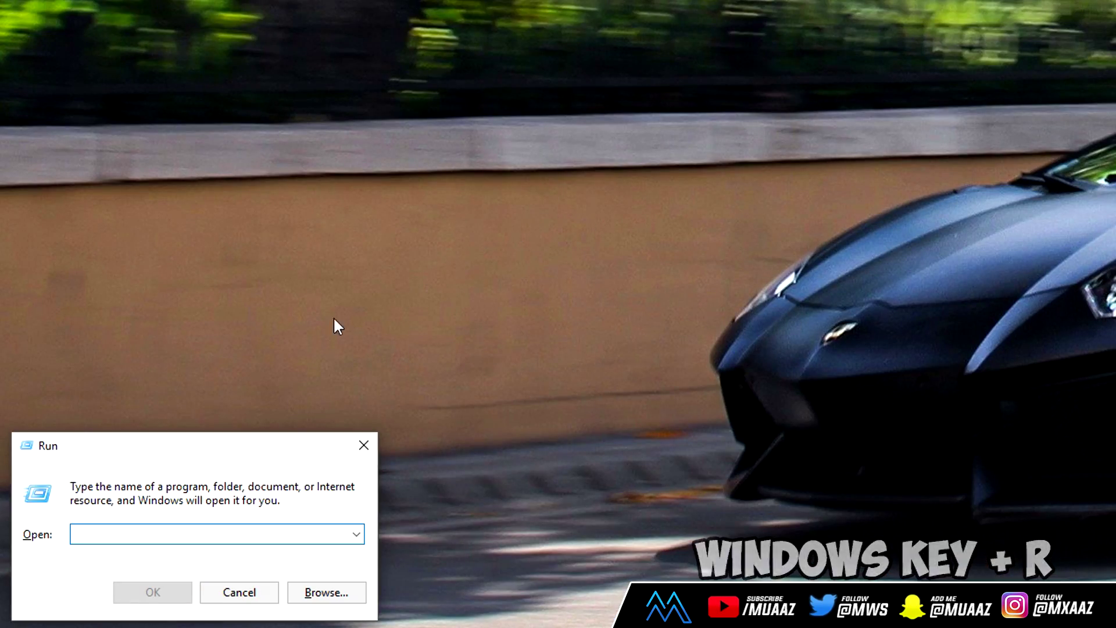
drag(113, 447, 272, 258)
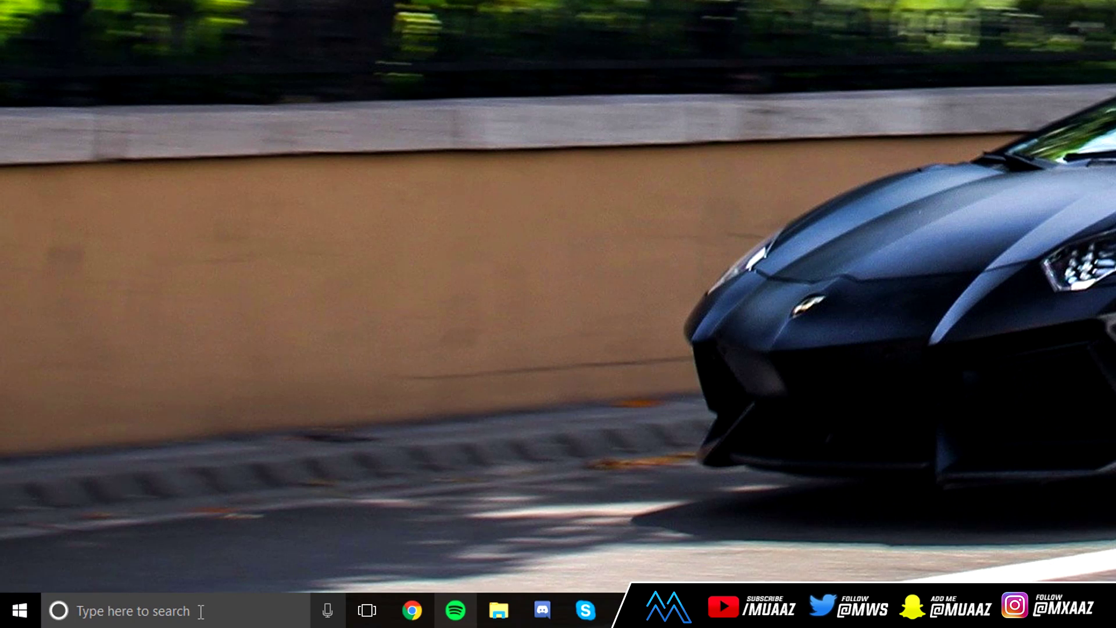
click(200, 611)
text(run)
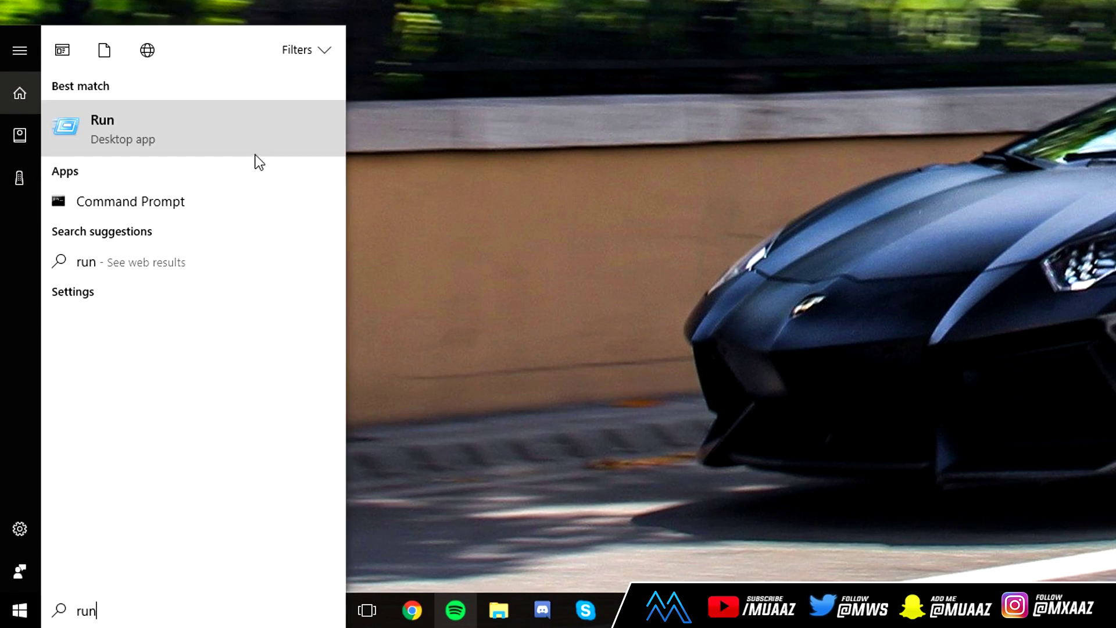
click(224, 131)
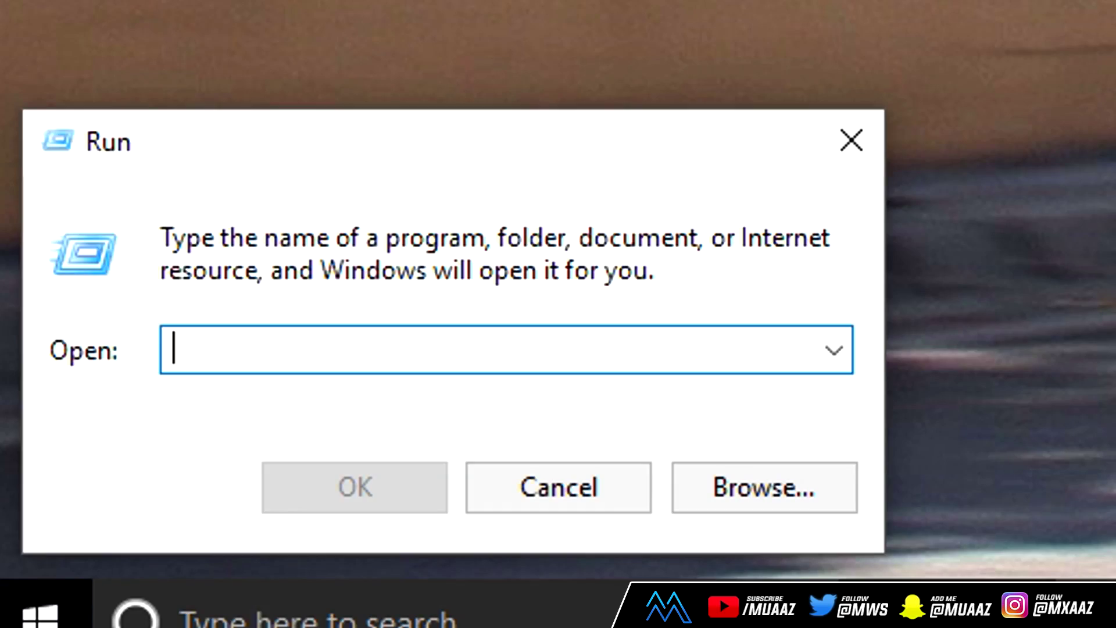
text(%)
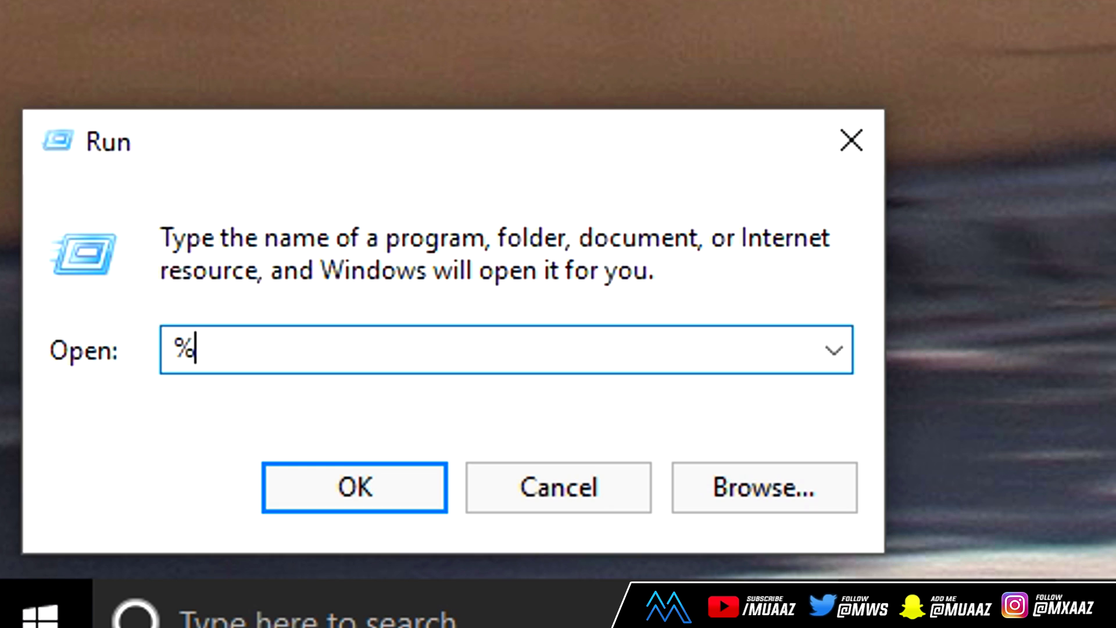
text(temp%)
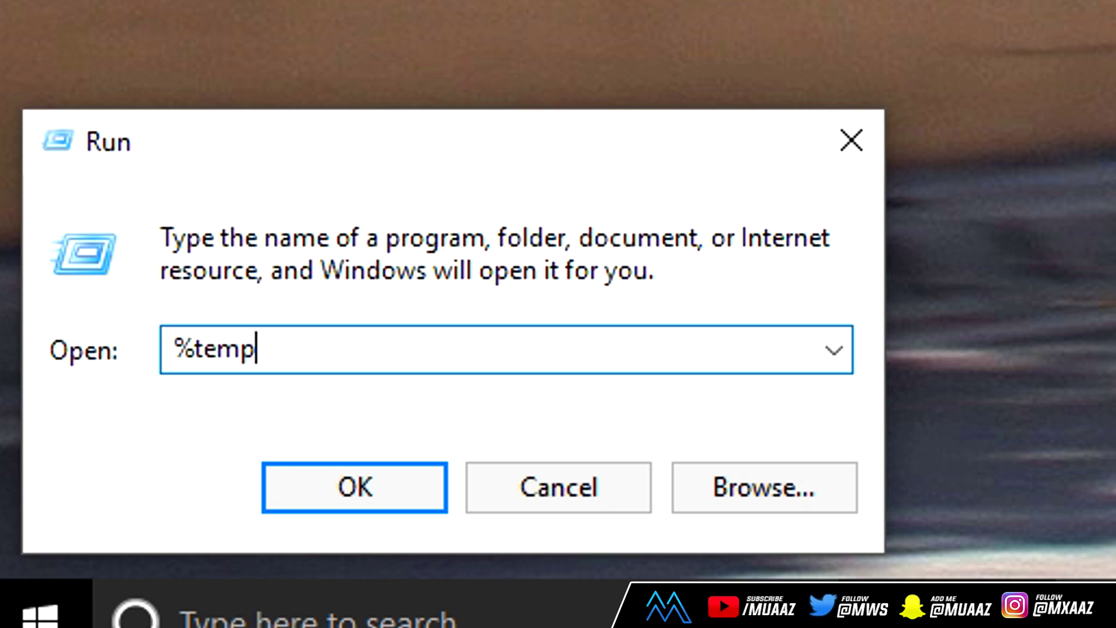
click(349, 491)
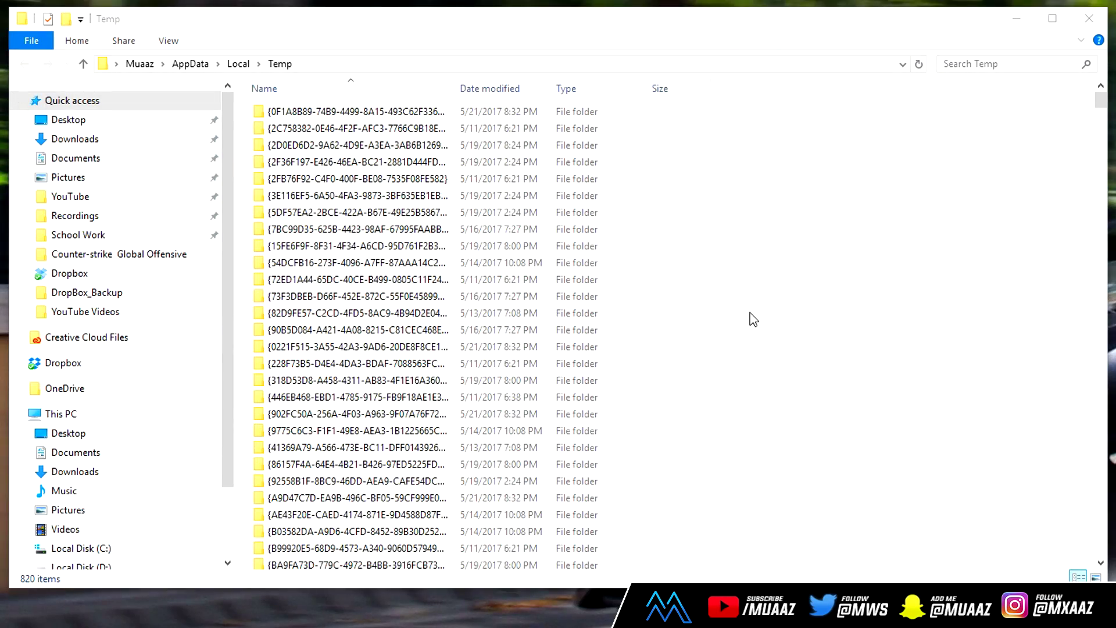
Scroll through the Temp folder's 820 items and select them all
scroll(754, 319, down, 20)
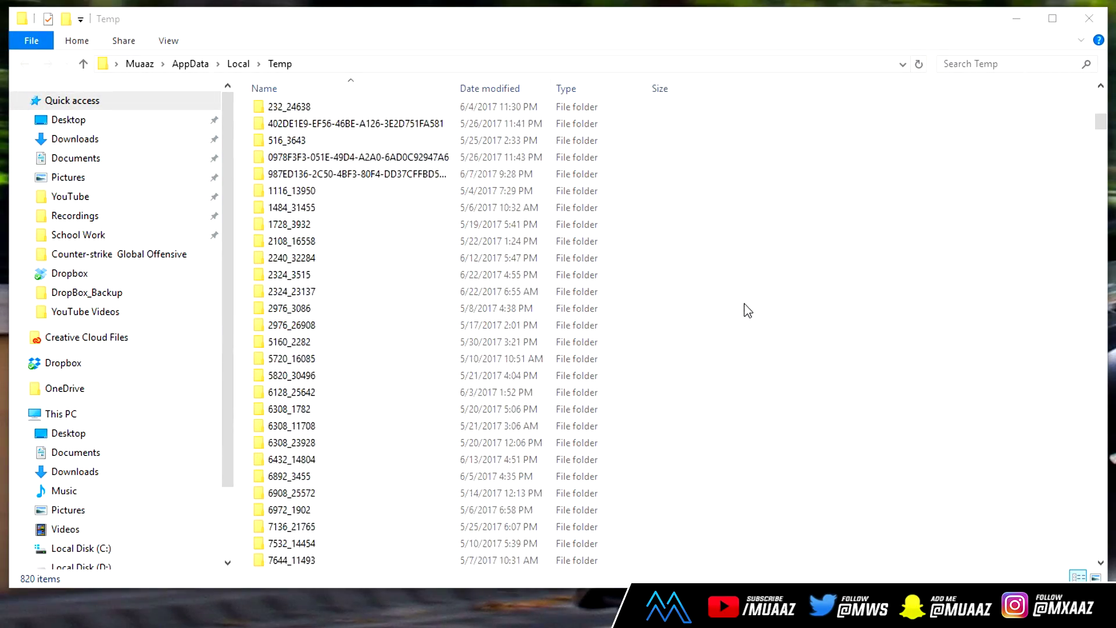
scroll(733, 304, down, 20)
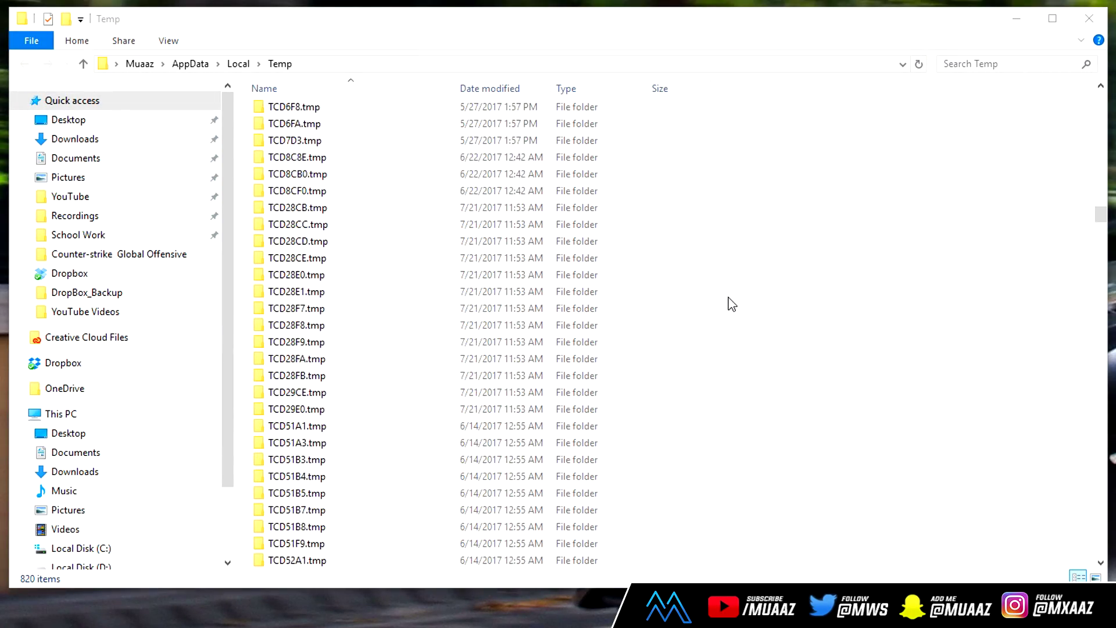
scroll(731, 303, down, 10)
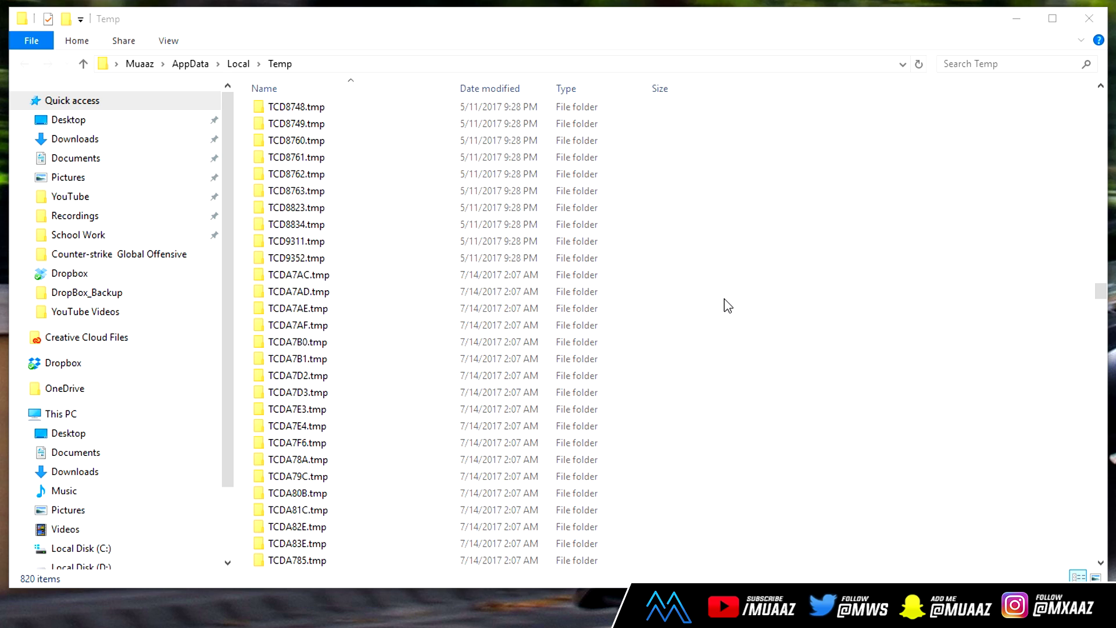
scroll(728, 304, up, 15)
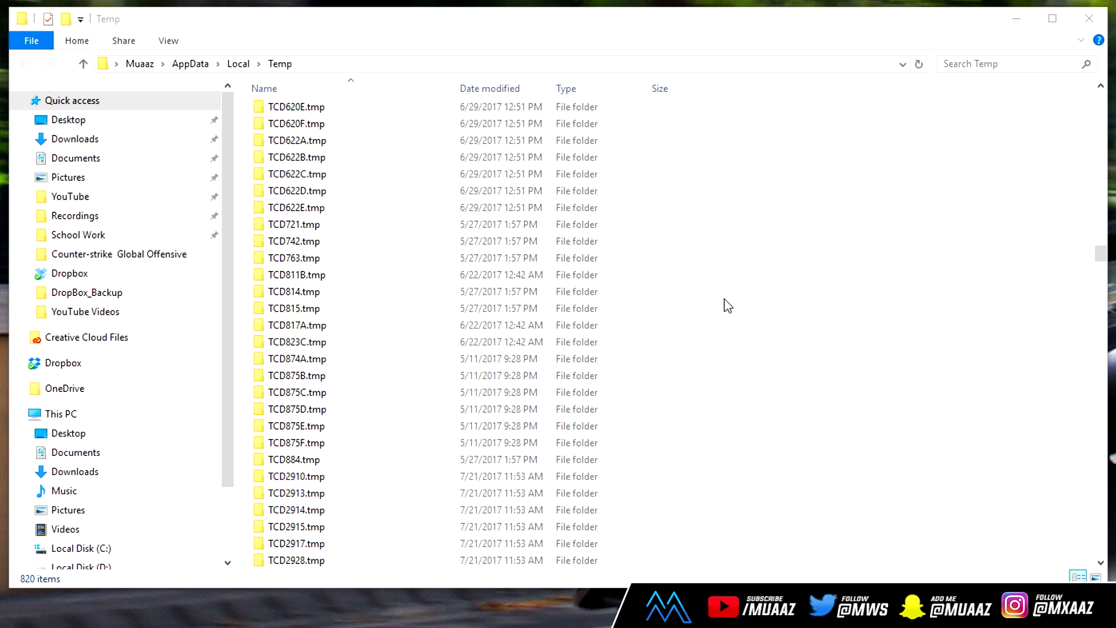
scroll(728, 305, up, 20)
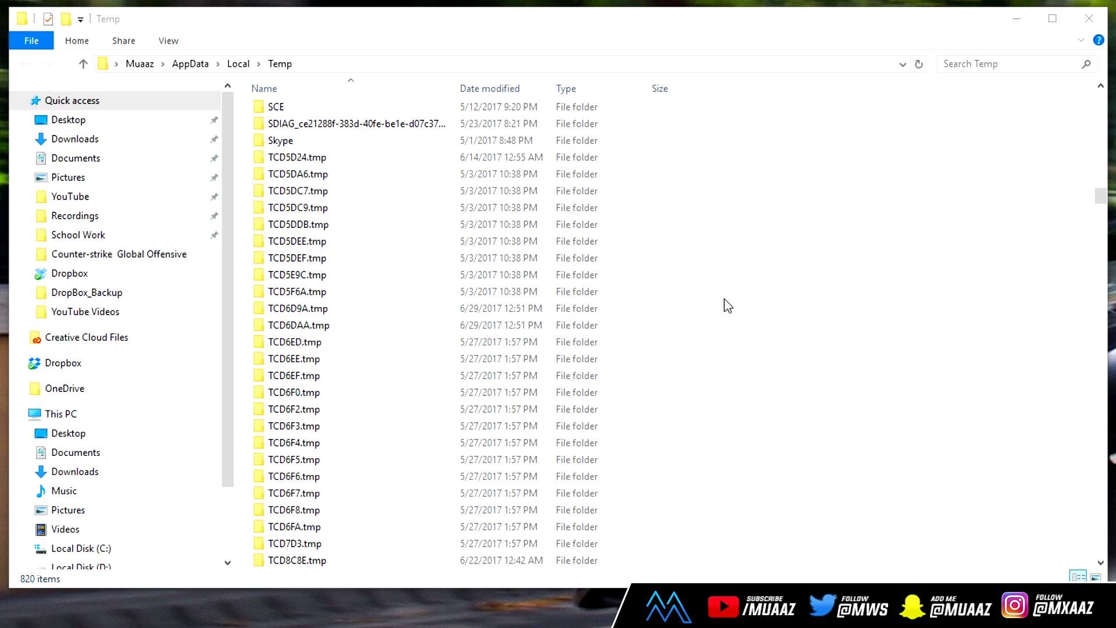
scroll(728, 305, up, 20)
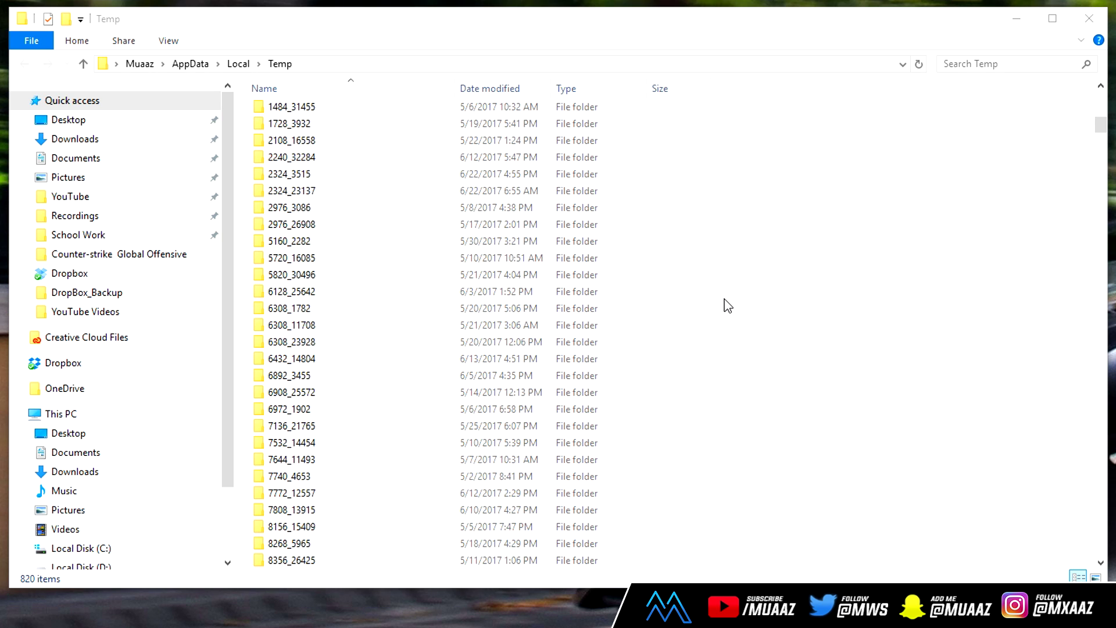
scroll(728, 305, up, 8)
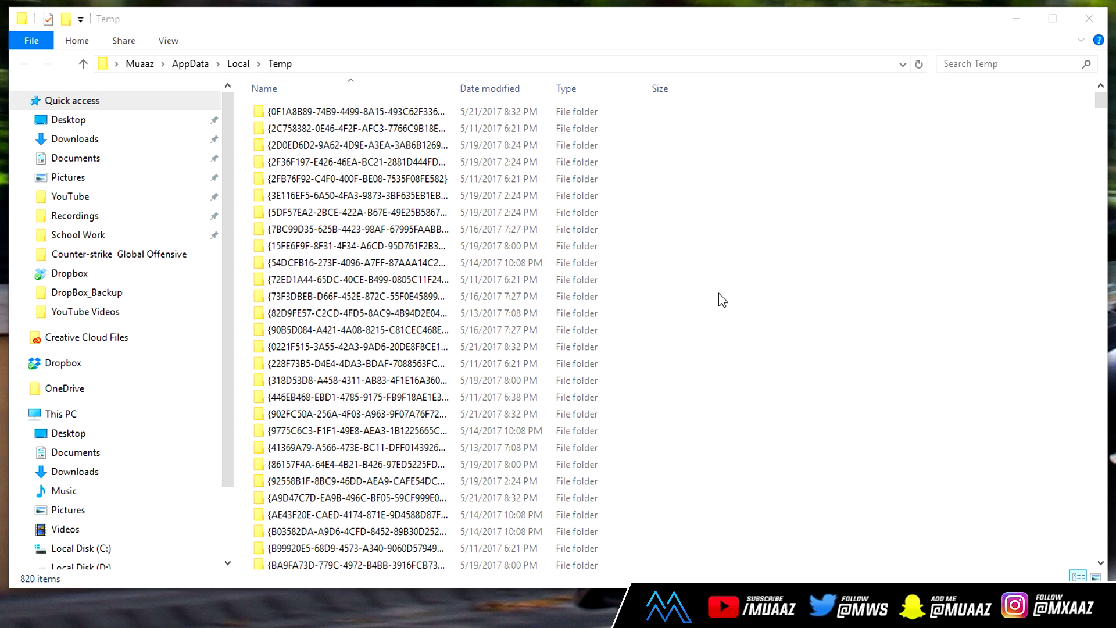
scroll(719, 293, down, 18)
scroll(698, 297, down, 20)
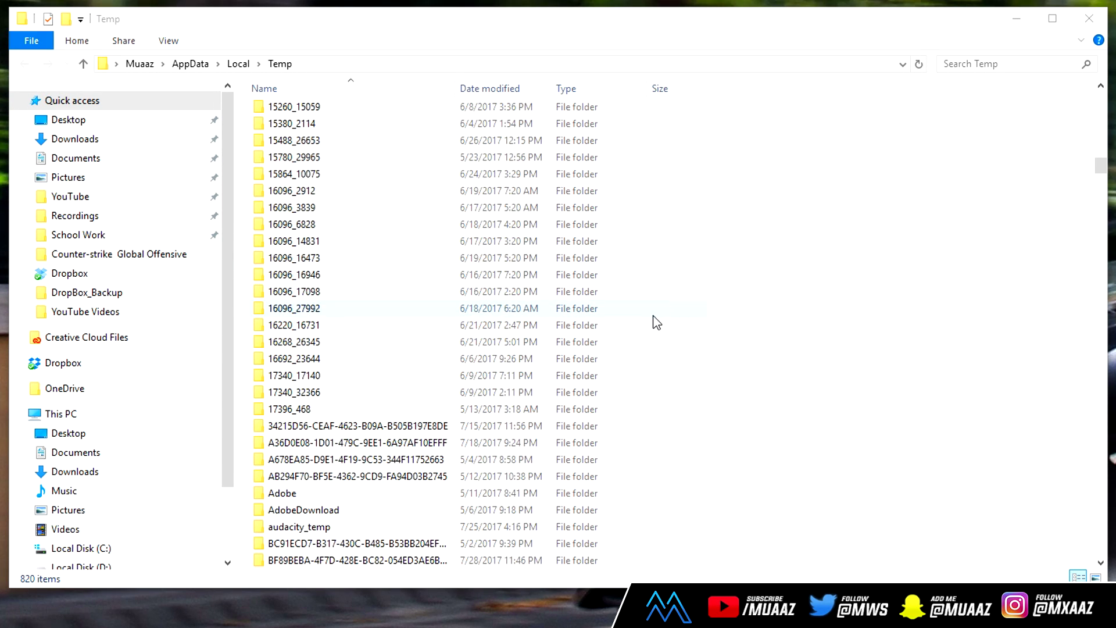
scroll(705, 279, down, 10)
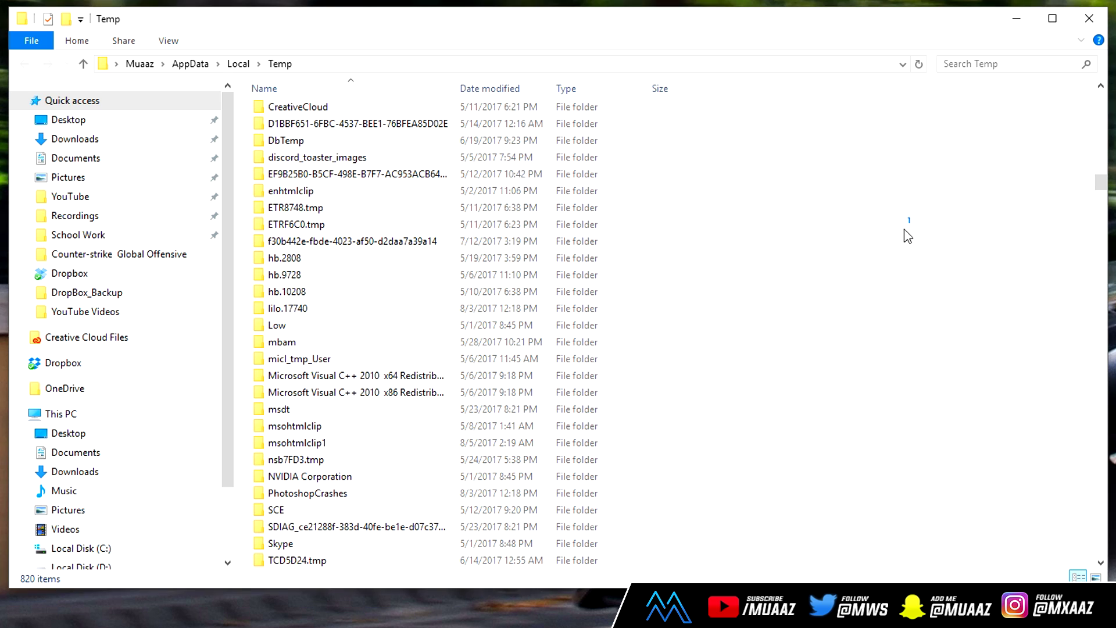
drag(1099, 181, 1096, 100)
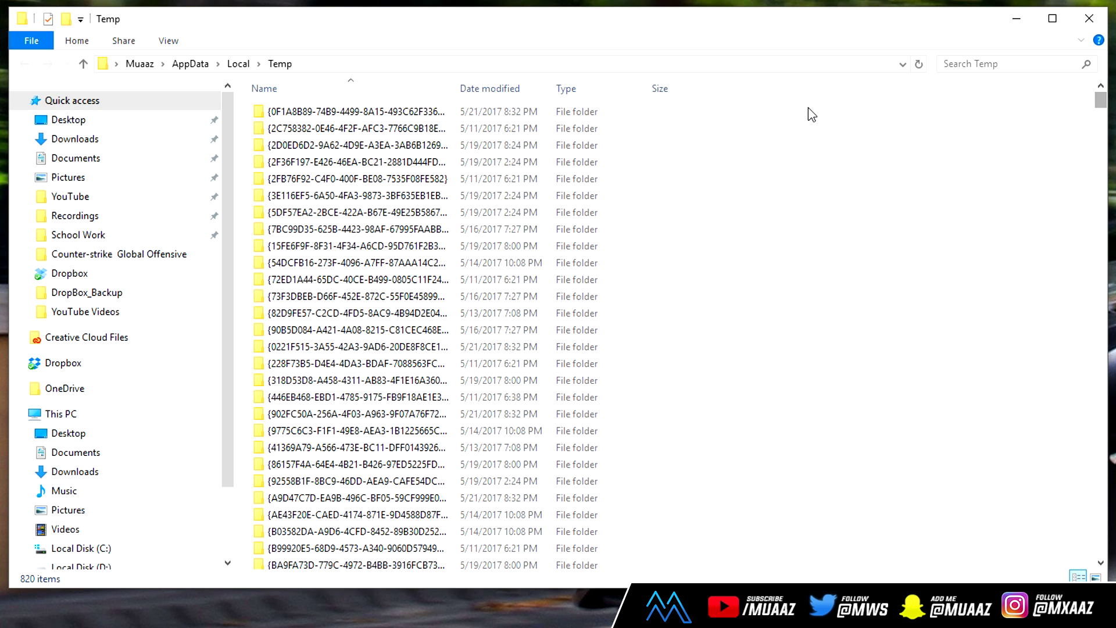
drag(809, 105, 926, 355)
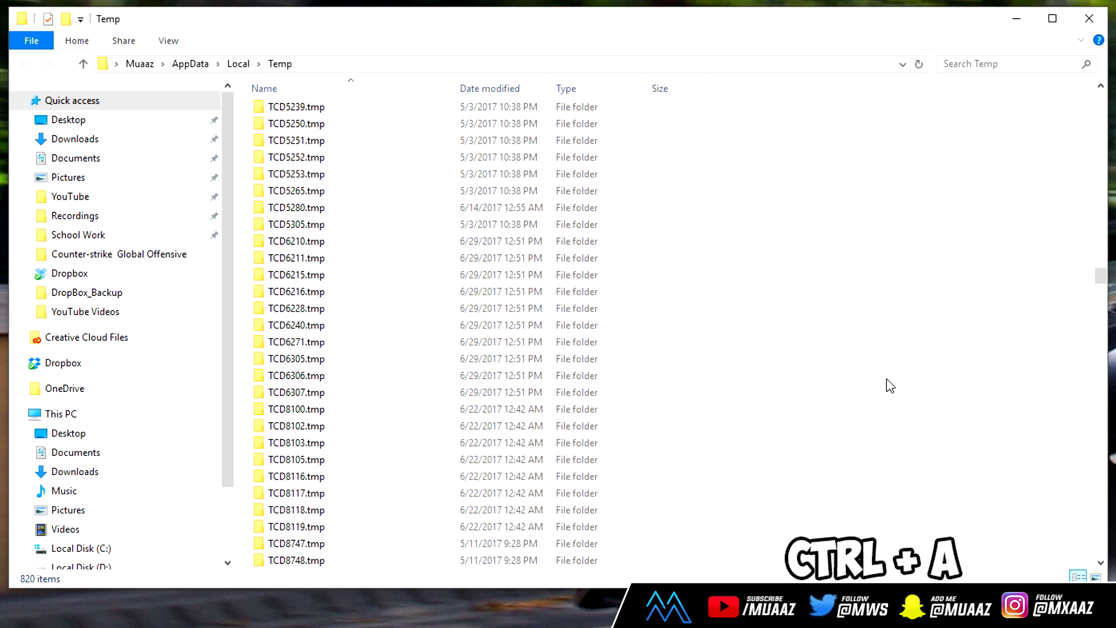
key(ctrl+a)
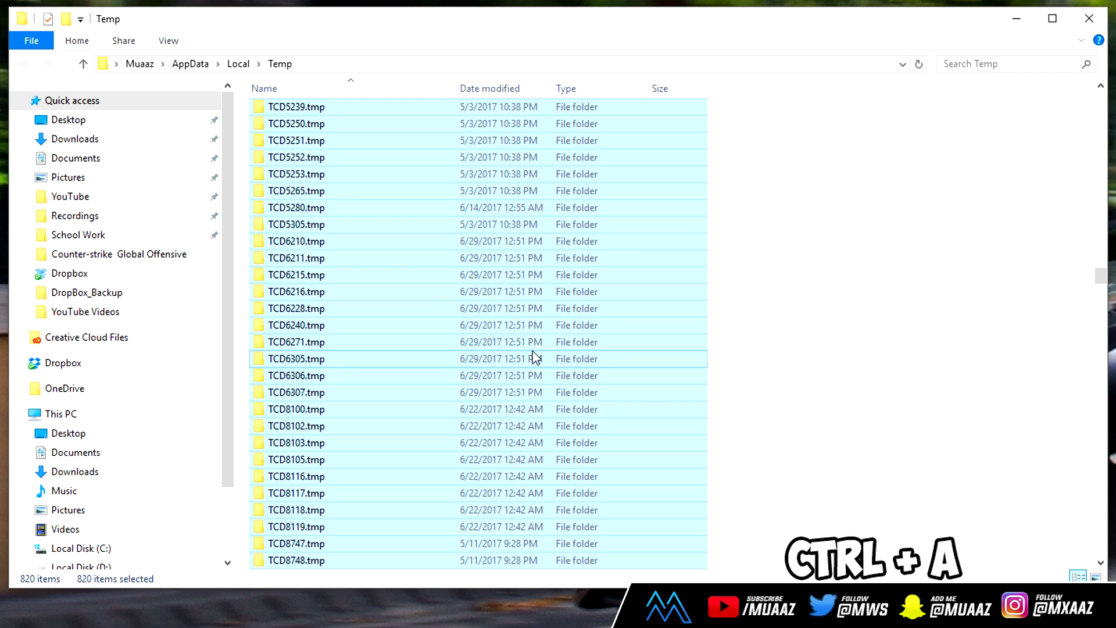
Permanently delete the selected Temp items, skipping all files still in use
right_click(383, 257)
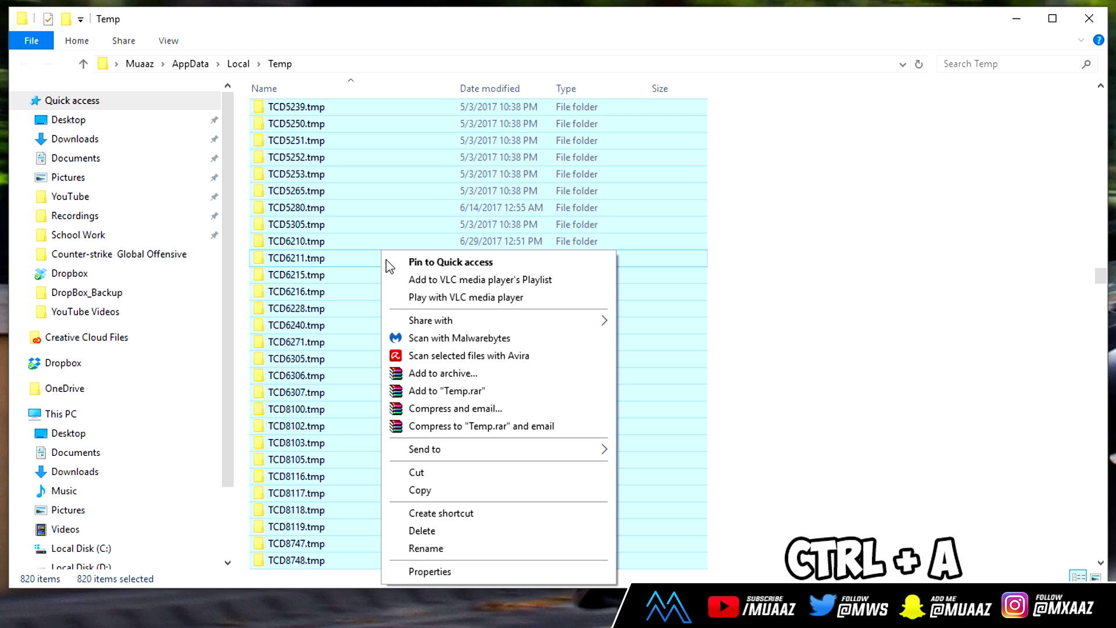
click(424, 529)
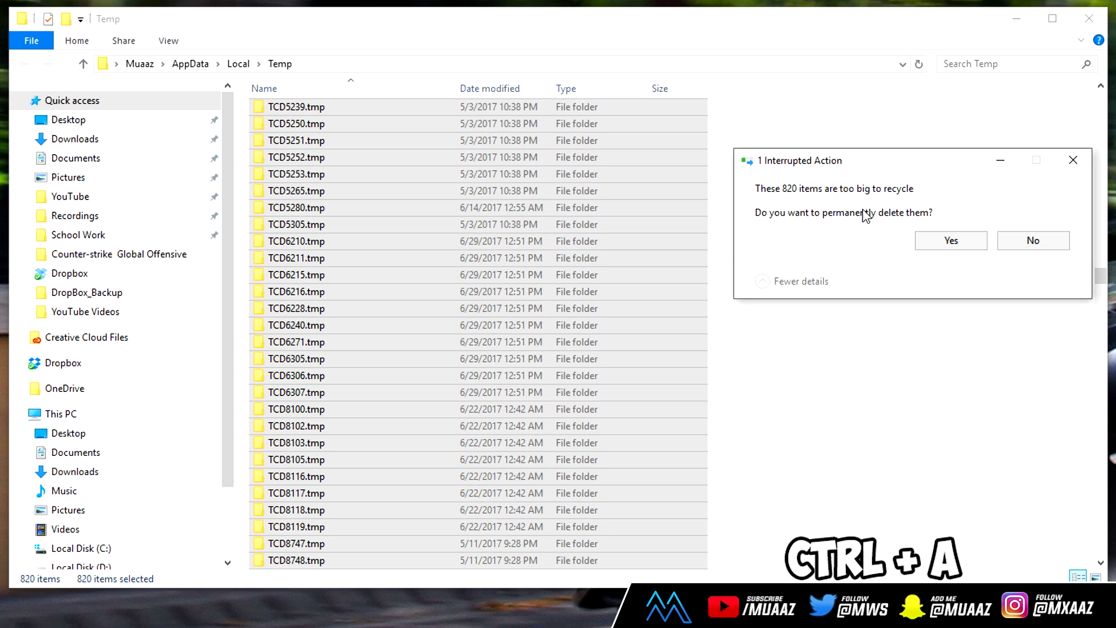
click(956, 243)
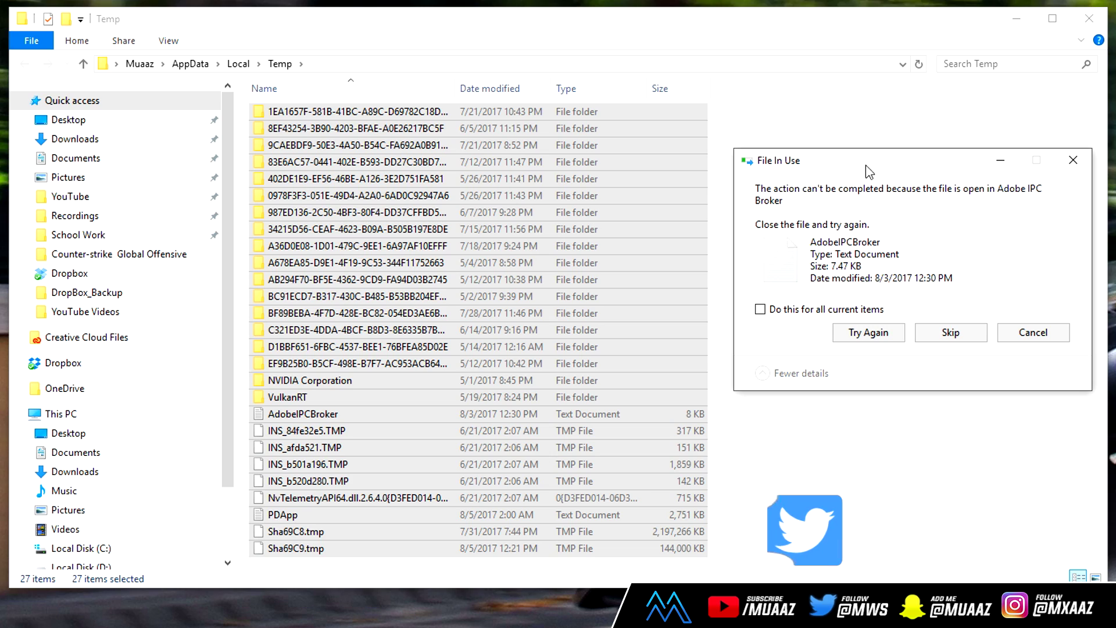
click(760, 310)
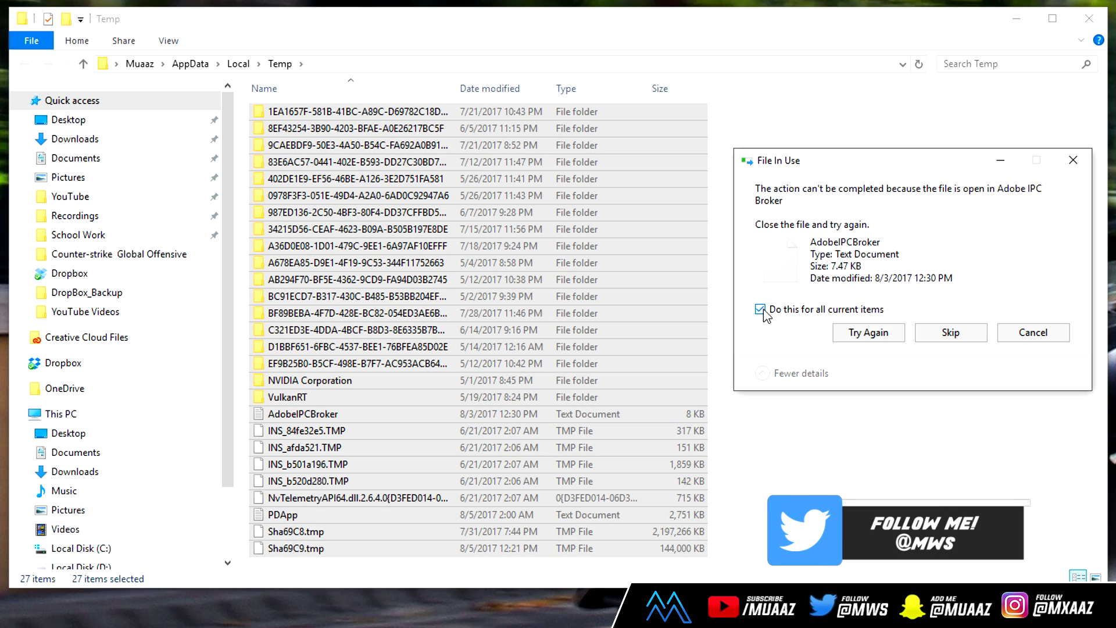
click(950, 332)
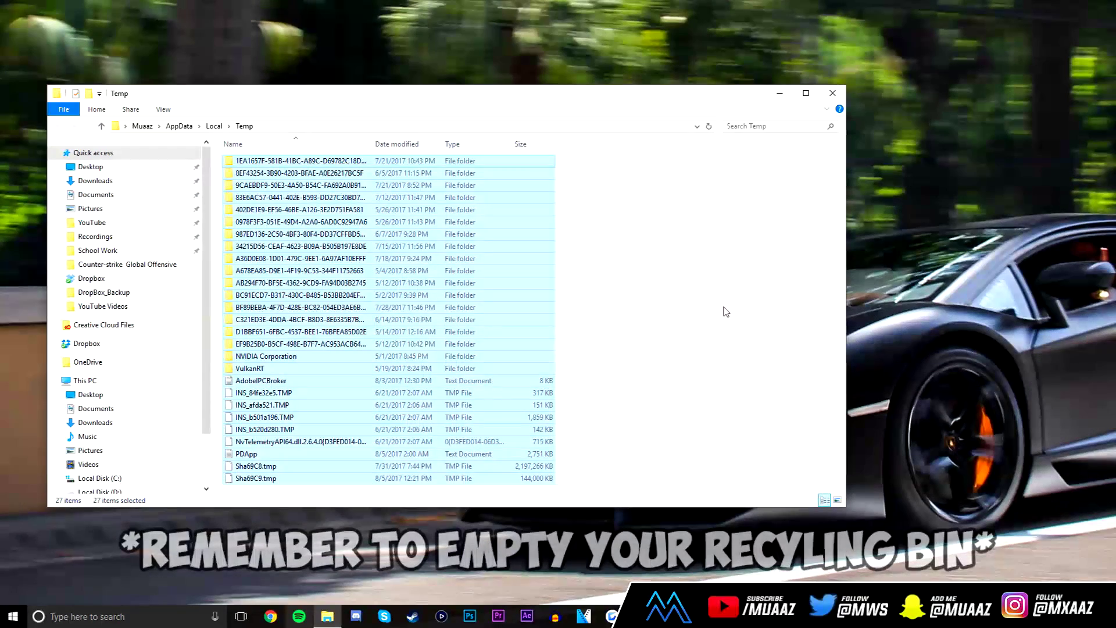
Clear the remaining selection, resize the Explorer window, and go to This PC
click(852, 175)
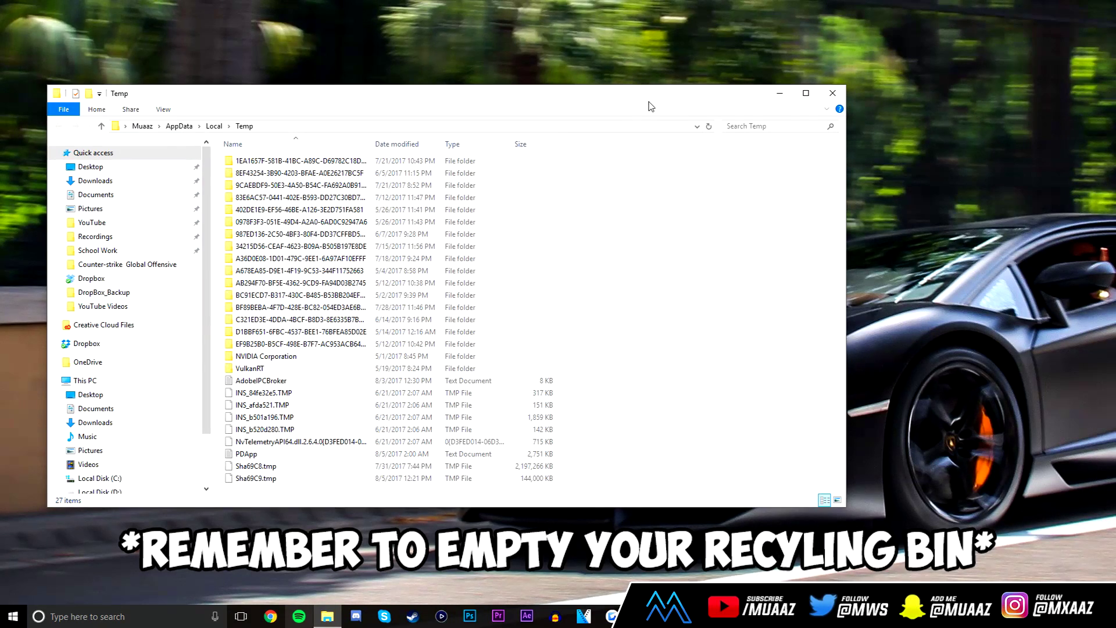
drag(651, 107, 578, 3)
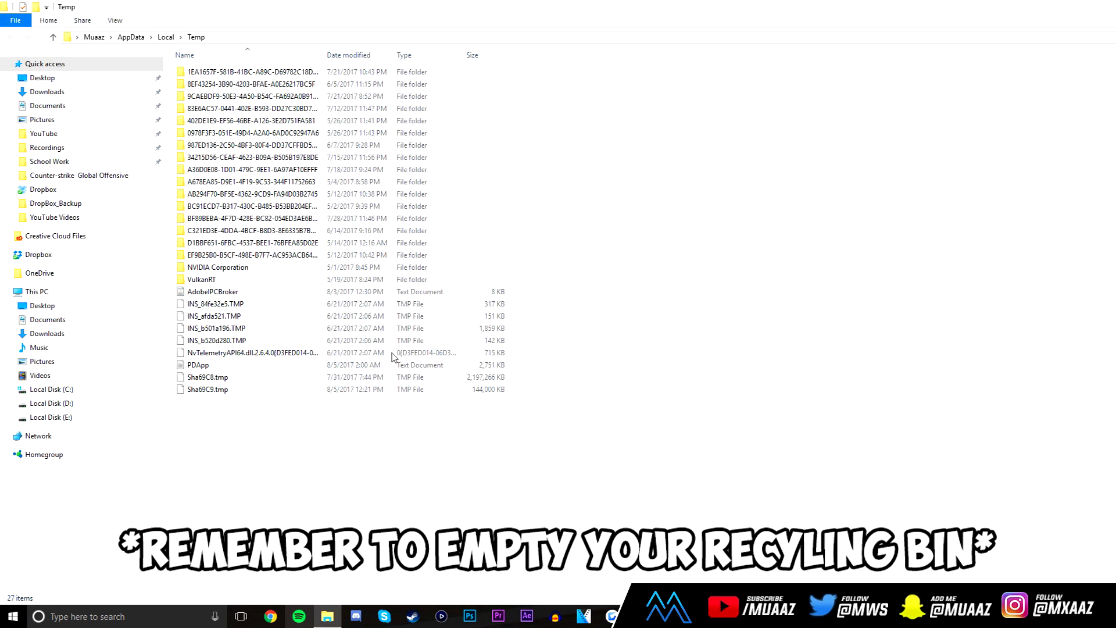
drag(377, 467, 352, 515)
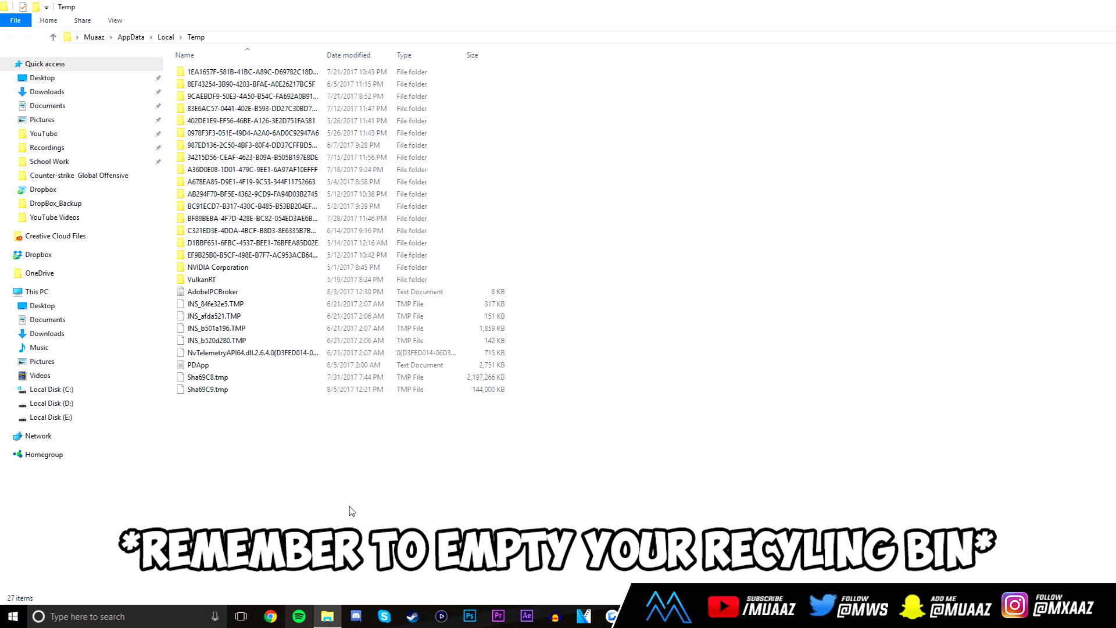
double_click(490, 5)
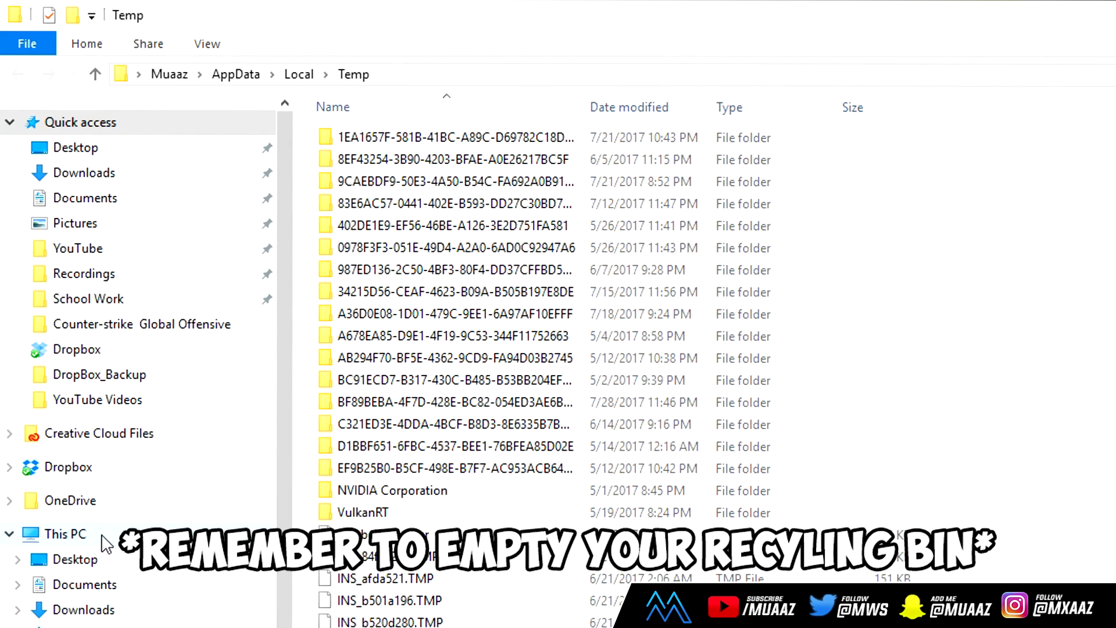
click(65, 534)
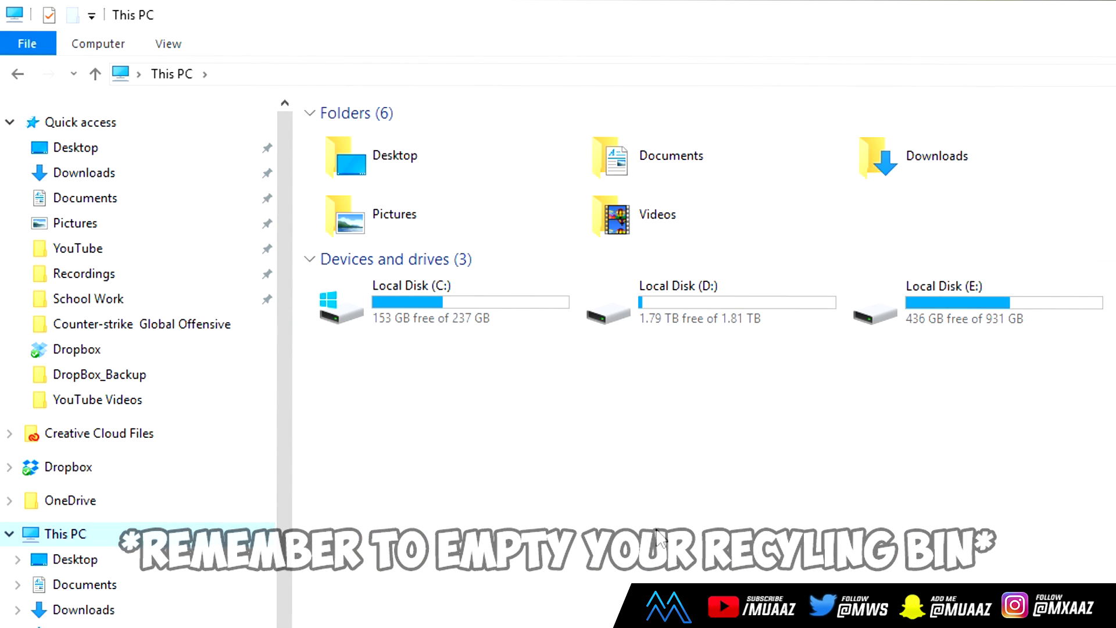
Open Local Disk (C:) properties and start Disk Cleanup
right_click(473, 289)
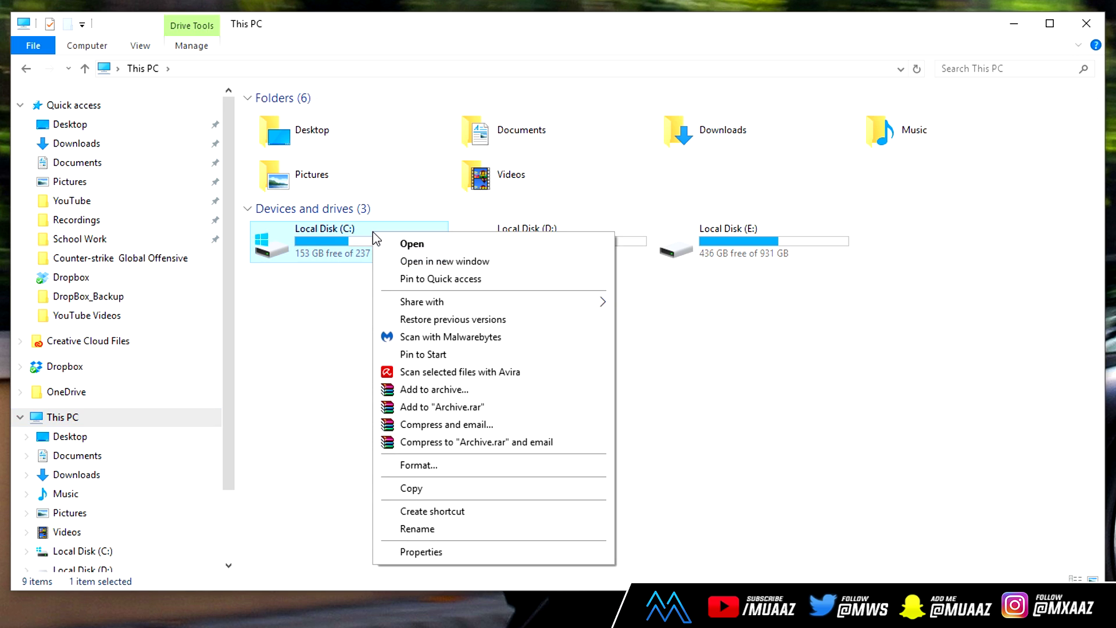
click(310, 344)
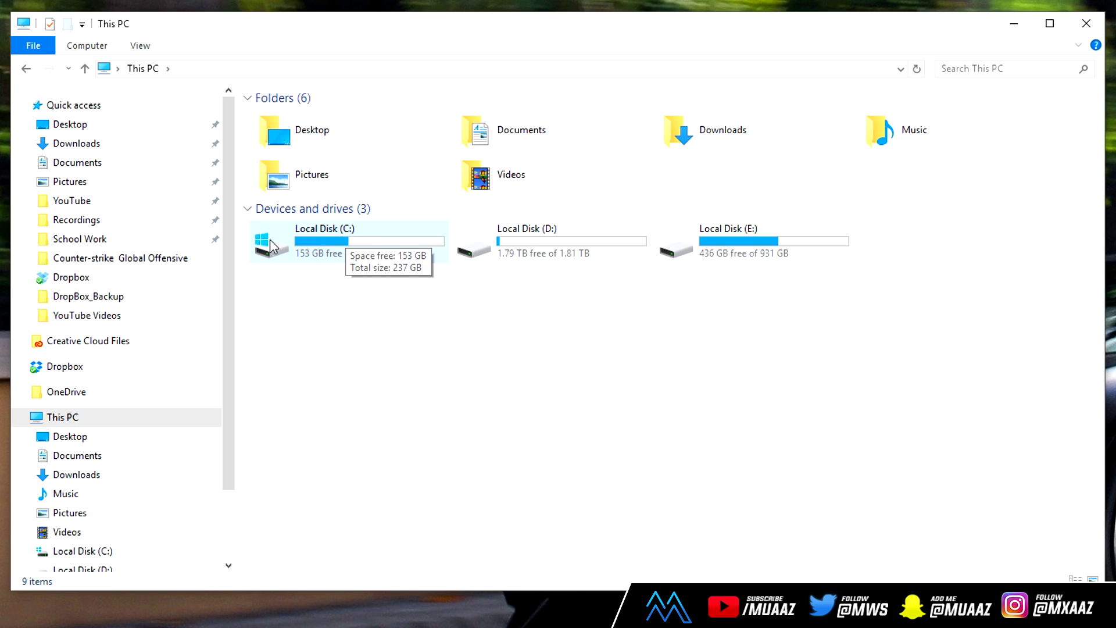
right_click(336, 244)
click(368, 564)
click(558, 515)
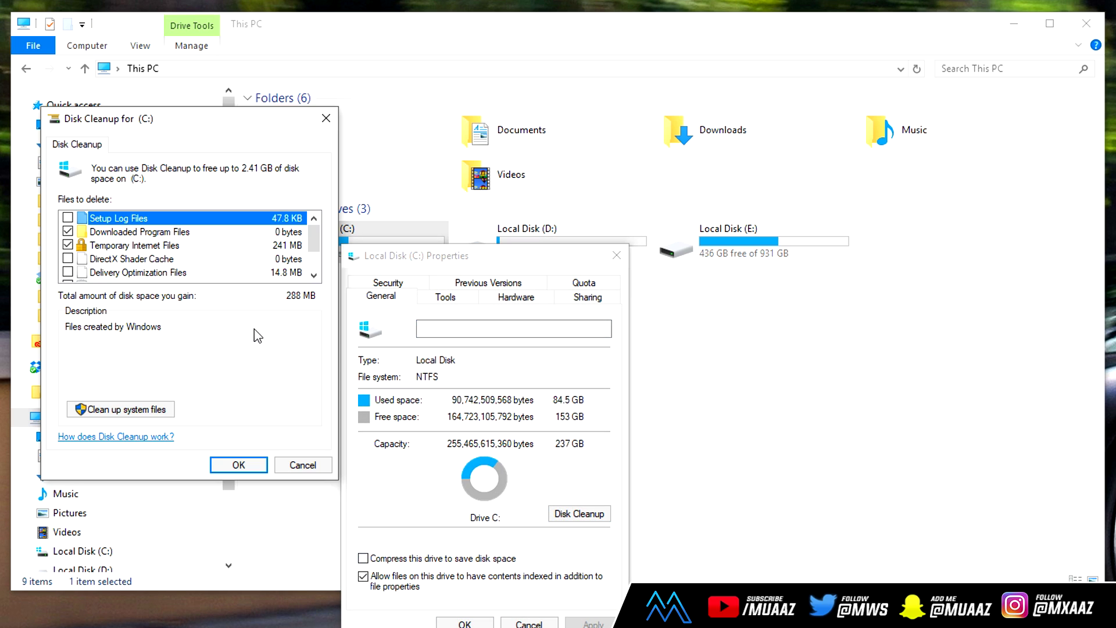
Tick DirectX Shader Cache, Delivery Optimization Files, Recycle Bin and Temporary files (2.41 GB), then OK
scroll(265, 256, down, 1)
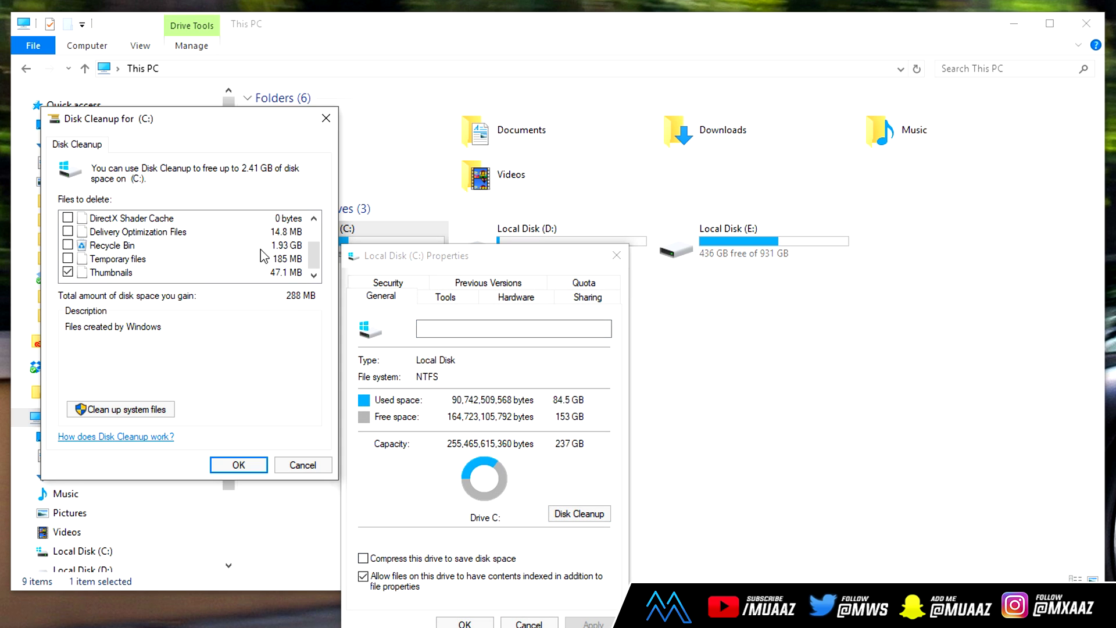
scroll(263, 256, up, 1)
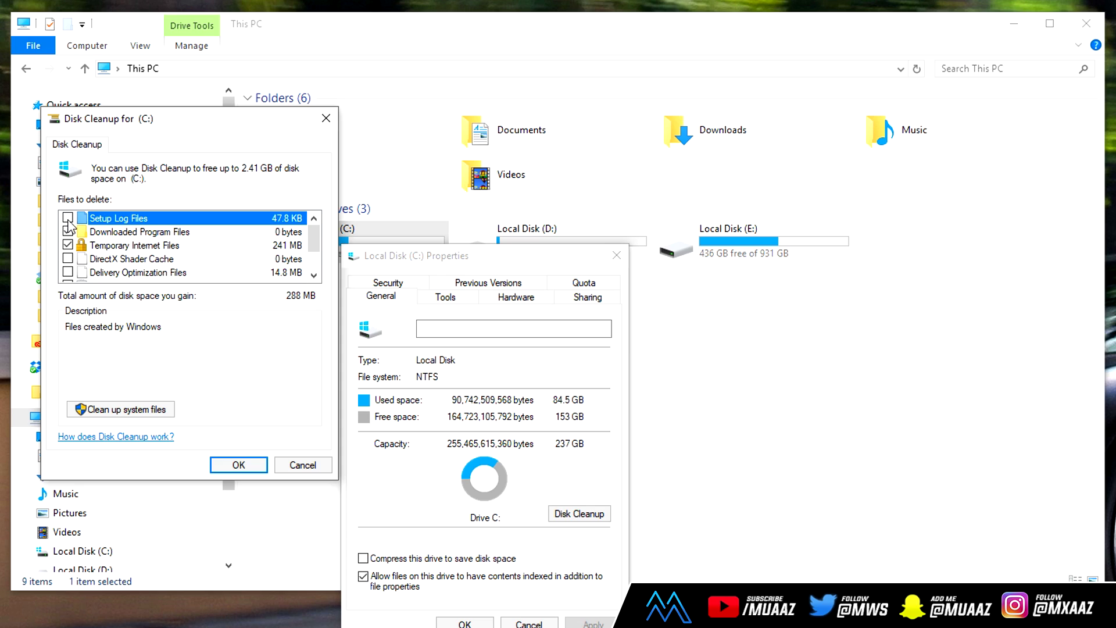
click(68, 259)
click(68, 272)
scroll(68, 267, down, 1)
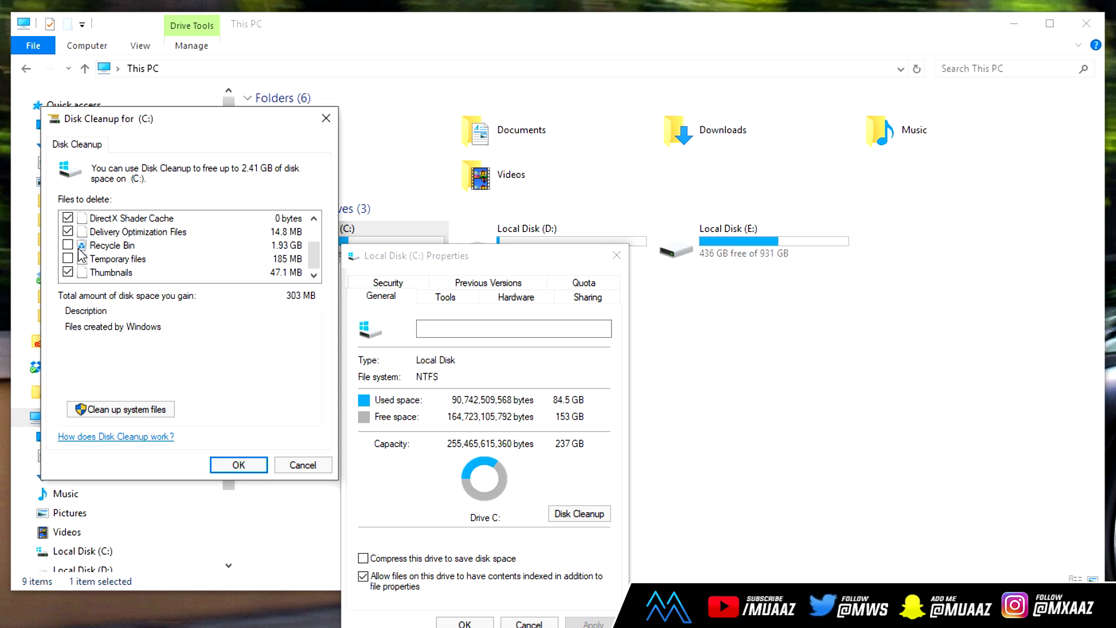
click(68, 245)
click(68, 259)
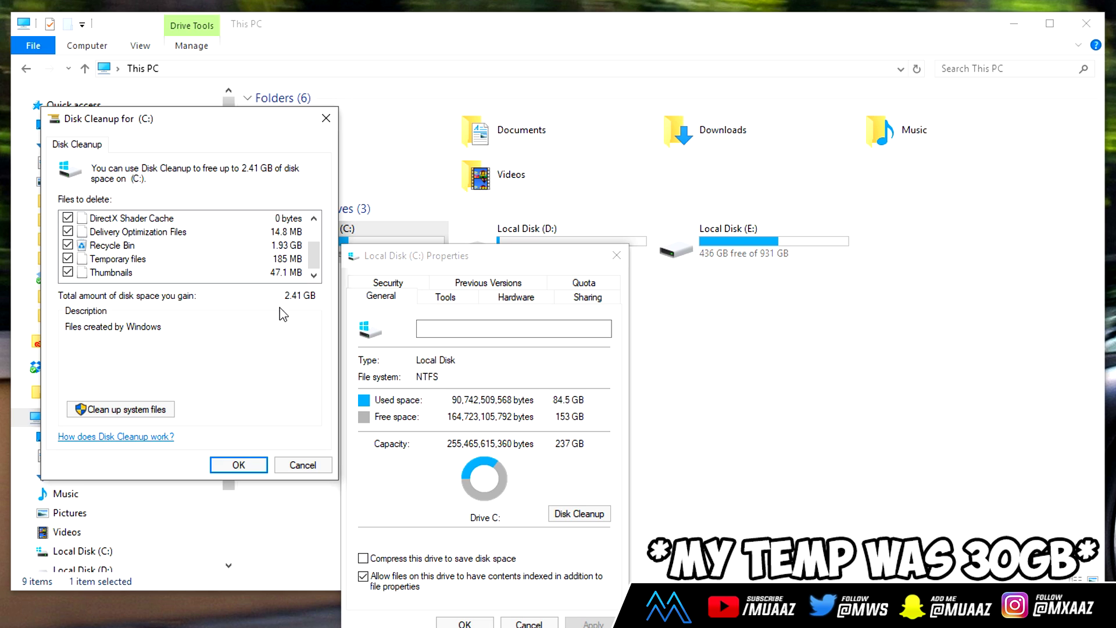
click(238, 465)
drag(801, 280, 700, 318)
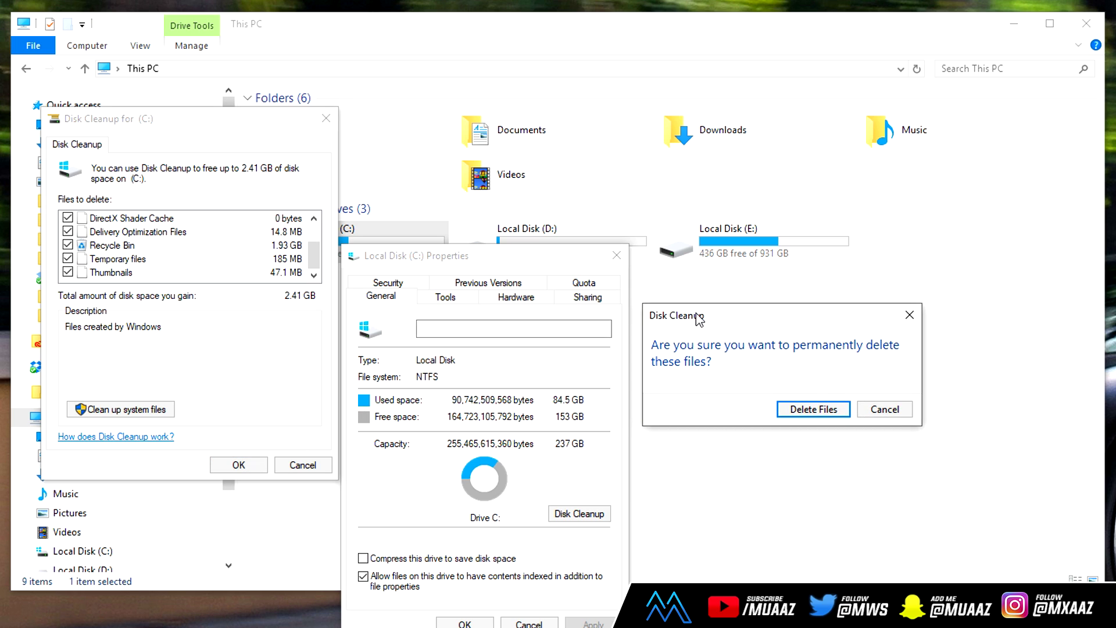
Confirm deleting the junk files, then scan drive C: for errors from the Tools tab
click(800, 413)
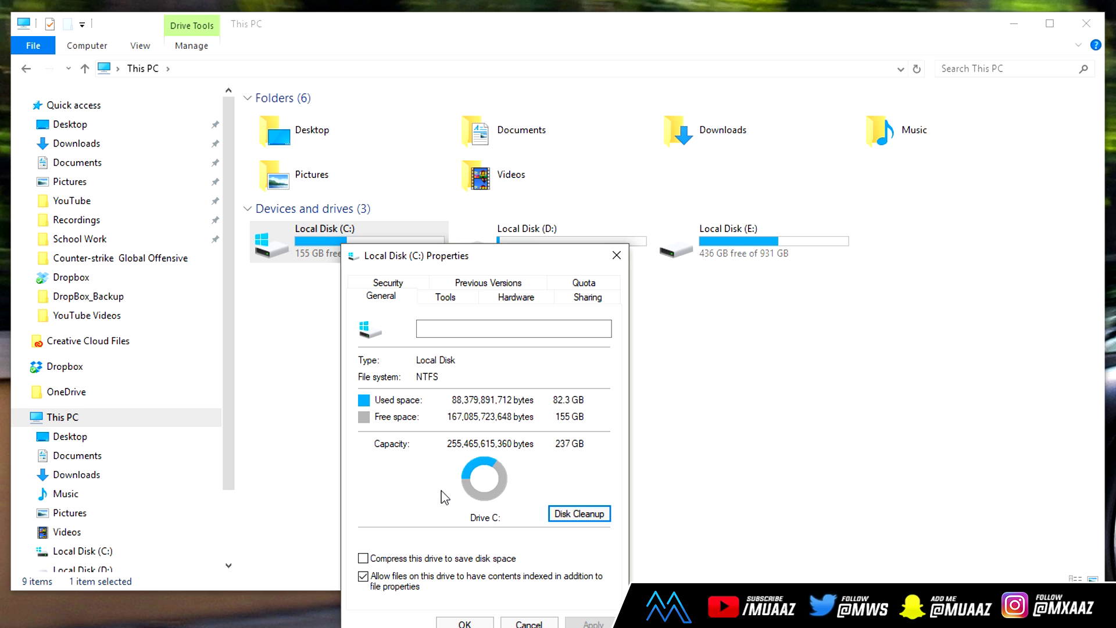
click(443, 299)
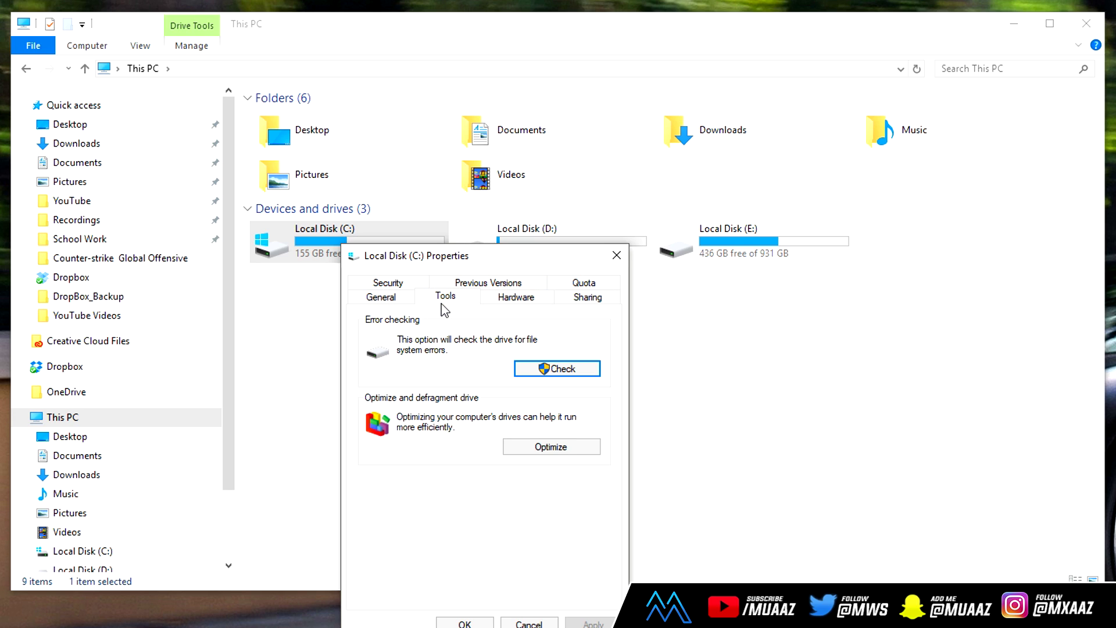
click(544, 368)
click(701, 356)
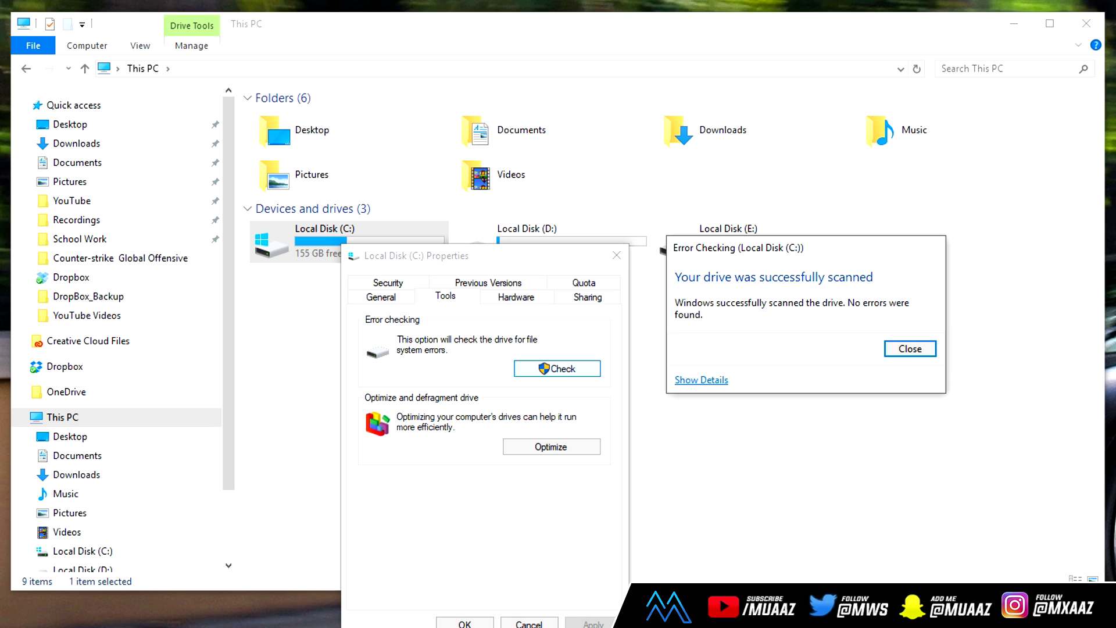
drag(727, 253, 334, 328)
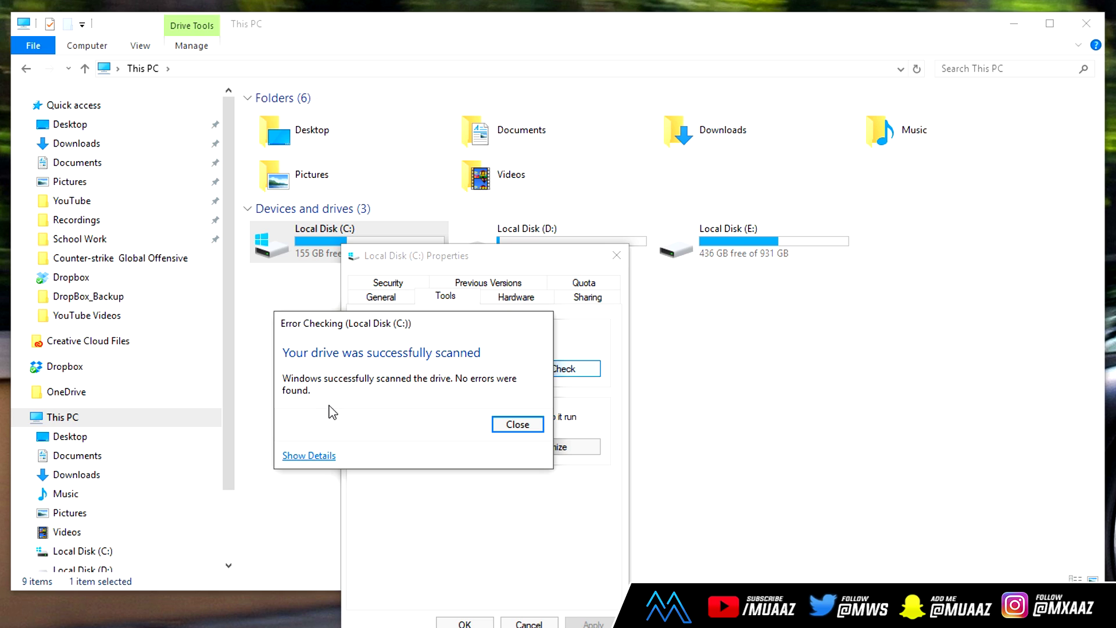
Dismiss the scan result, open Optimize Drives and review drives C:, D: and E:, all OK
click(517, 427)
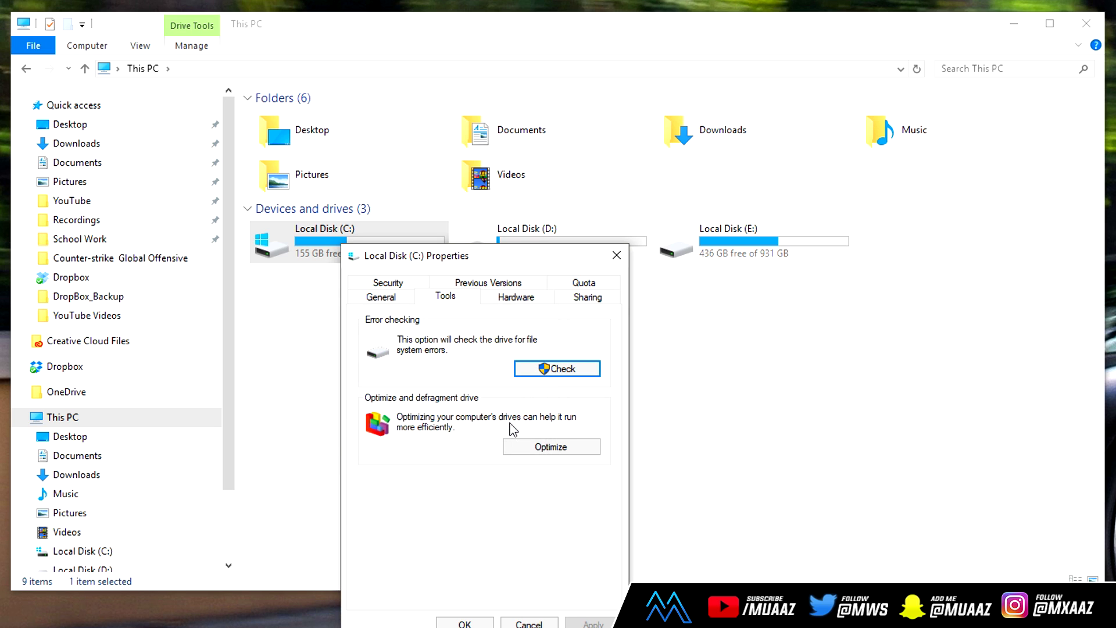
click(534, 451)
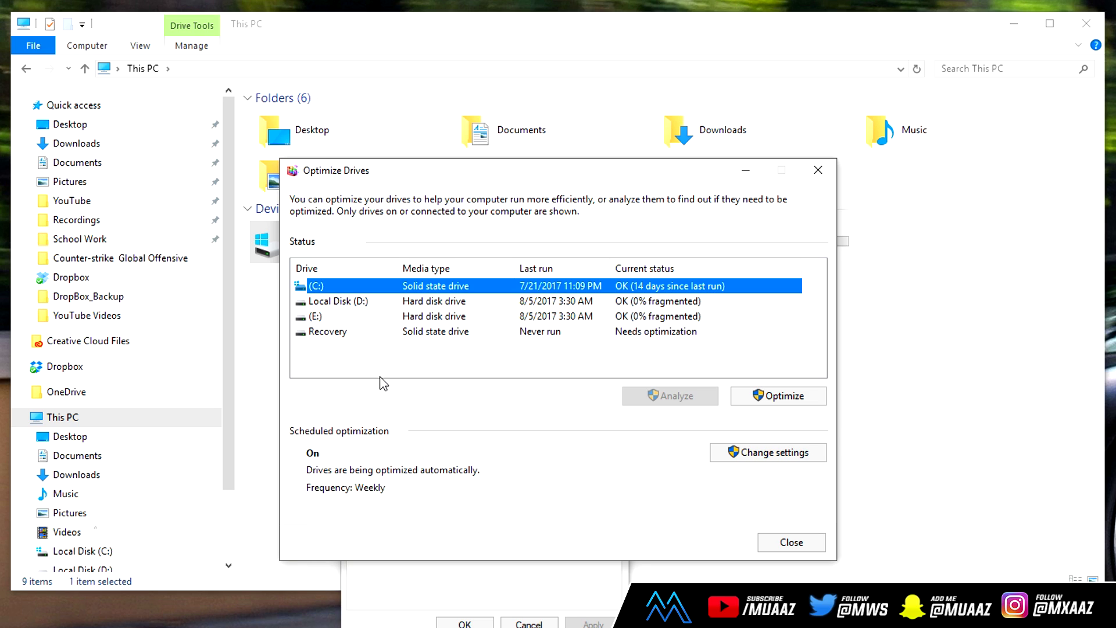
click(445, 301)
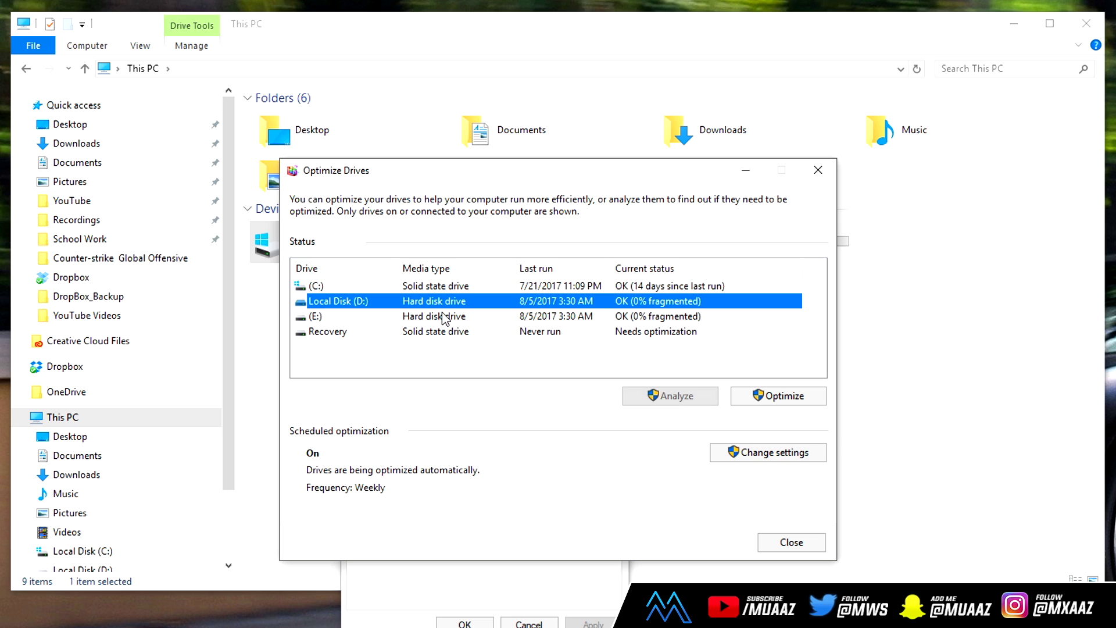
click(445, 317)
click(438, 301)
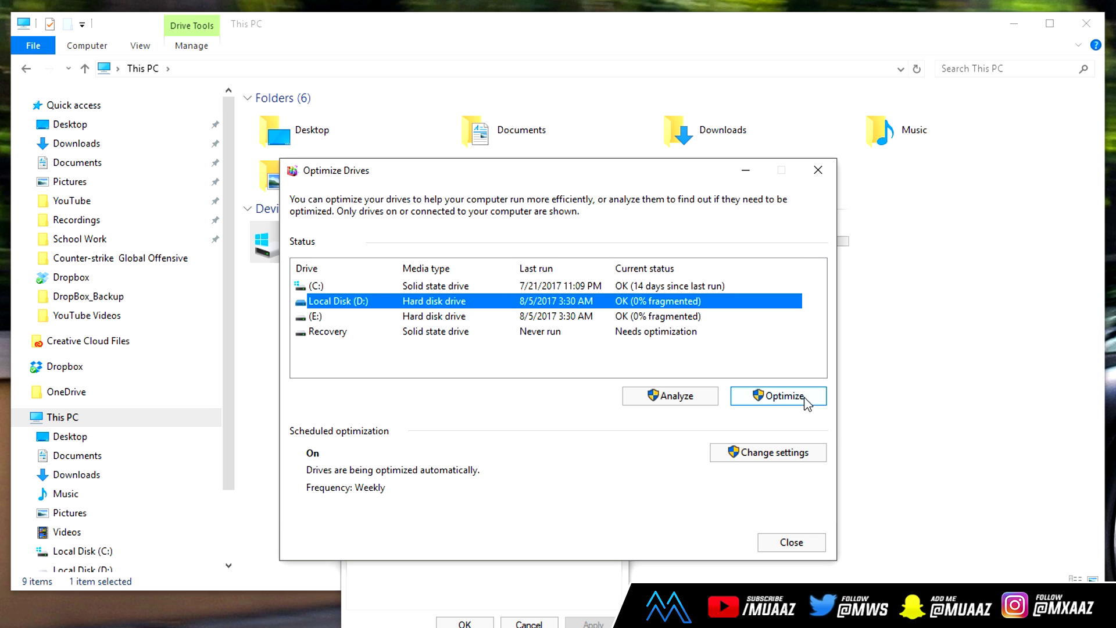
click(352, 316)
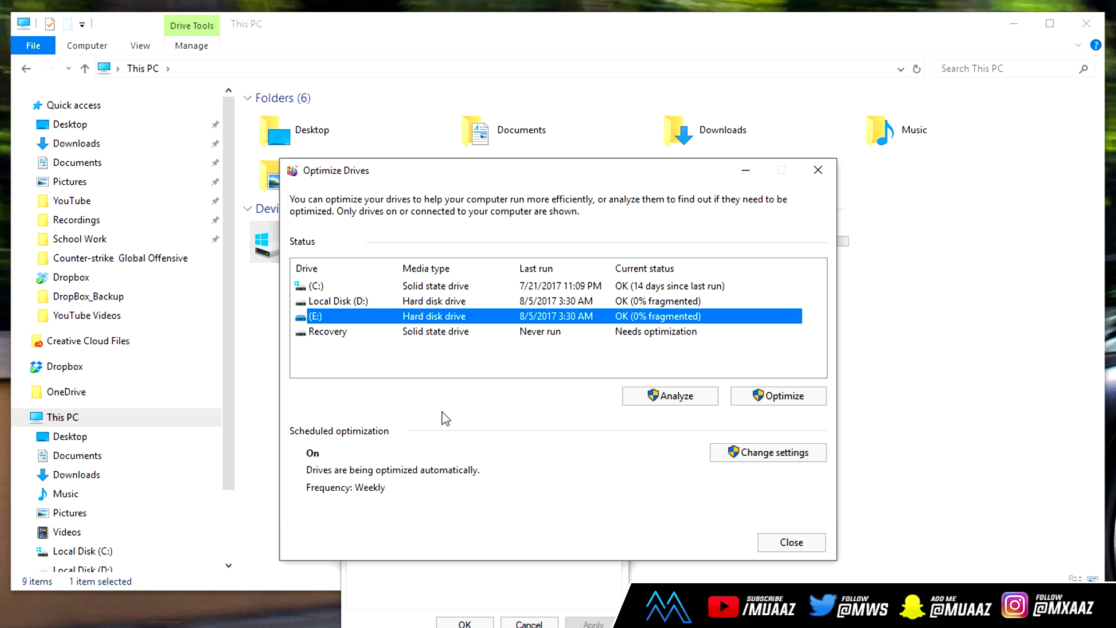
click(549, 287)
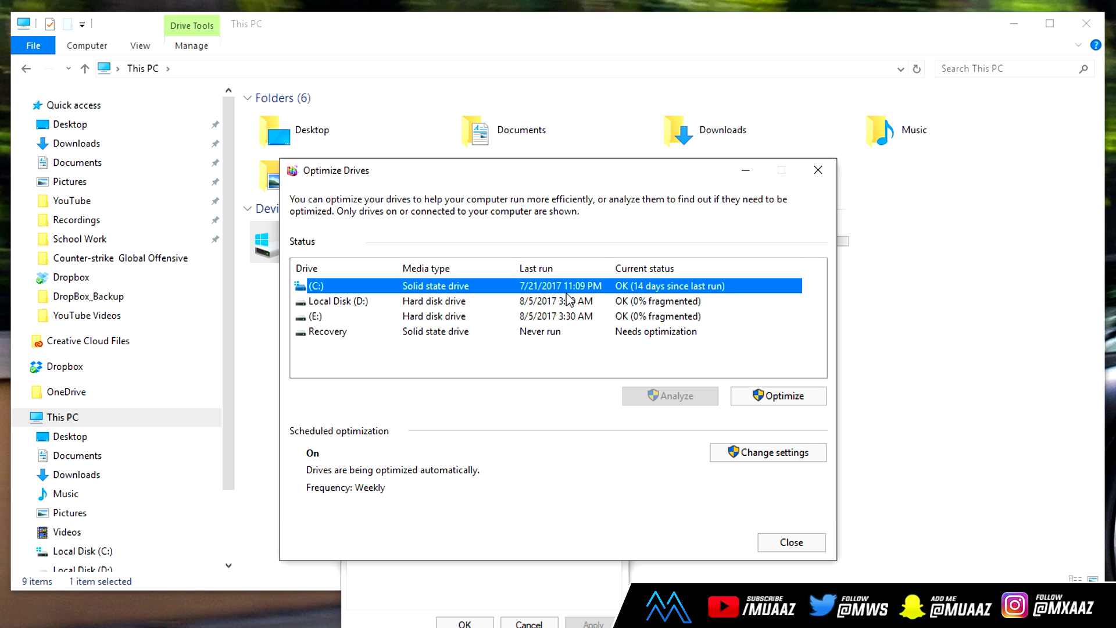
Close Optimize Drives and C: properties, then briefly inspect Local Disk (D:) and (E:) options
click(791, 542)
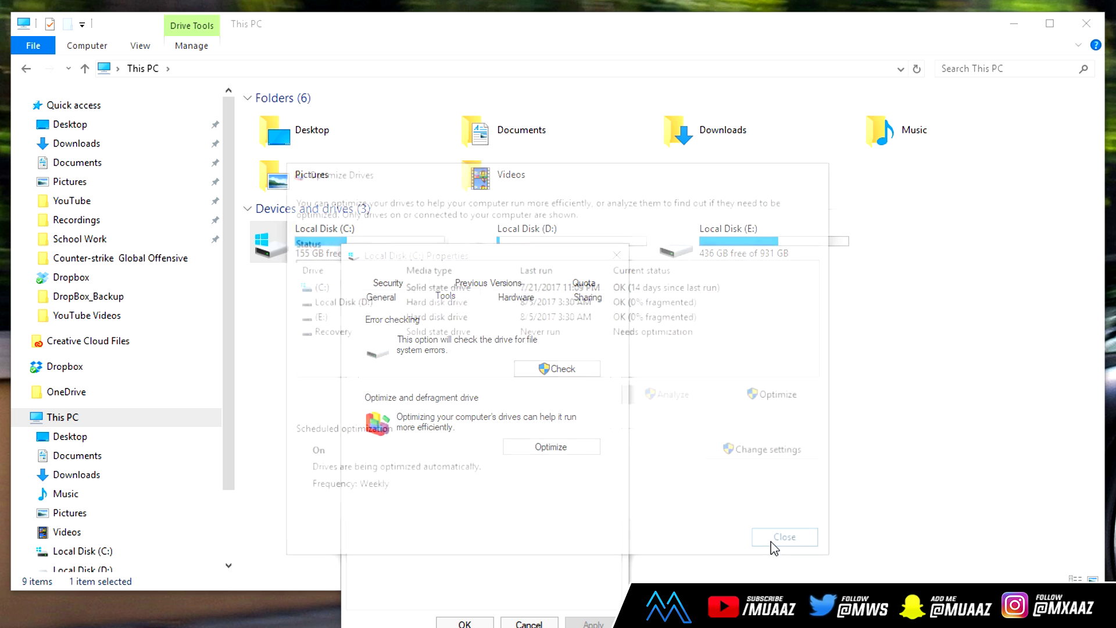
click(527, 622)
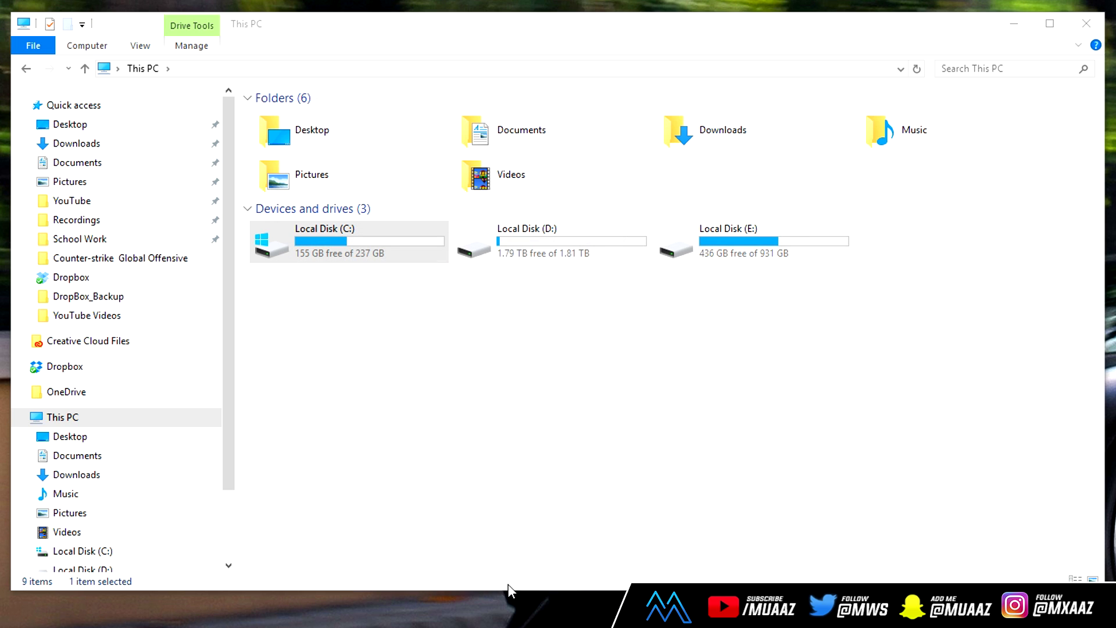
right_click(557, 228)
click(590, 563)
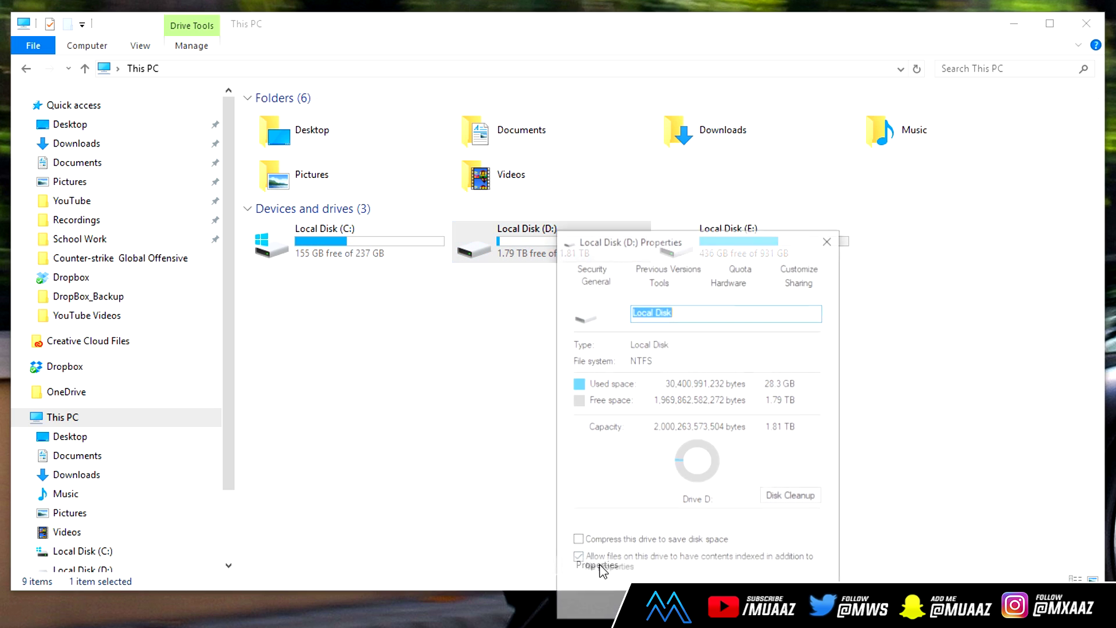
click(655, 285)
key(Escape)
click(679, 244)
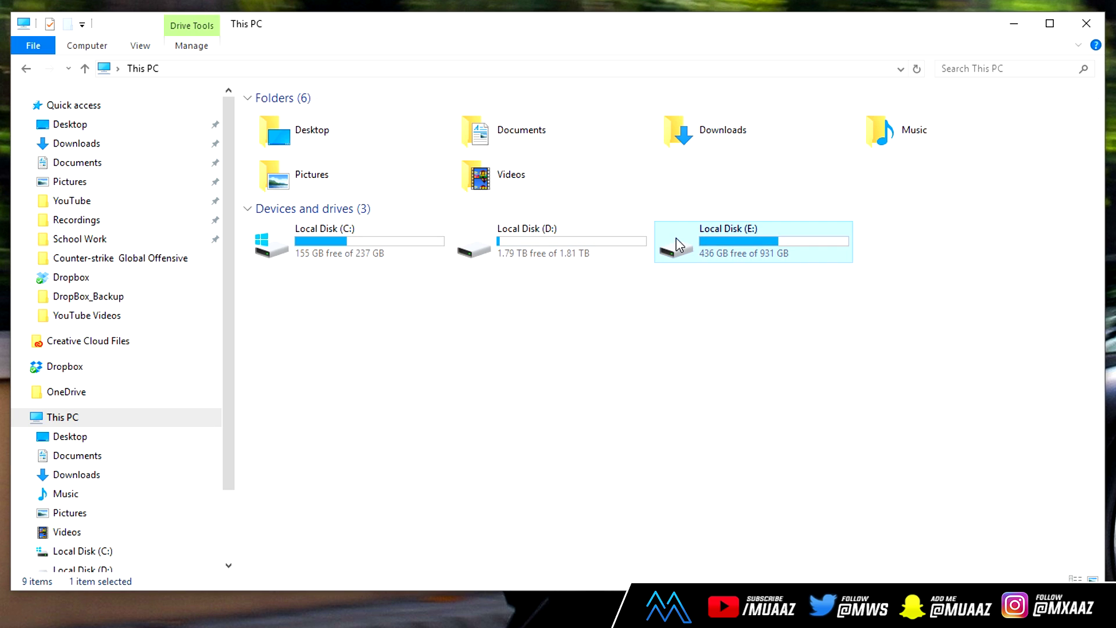
right_click(679, 245)
click(494, 347)
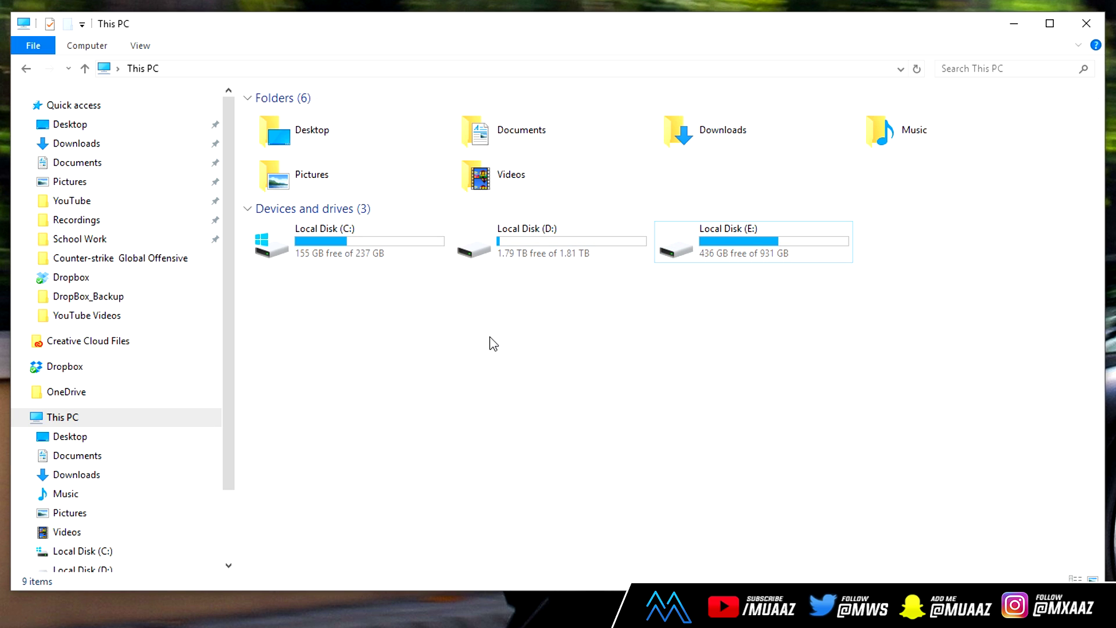
Open Control Panel by typing control in the address bar
click(307, 68)
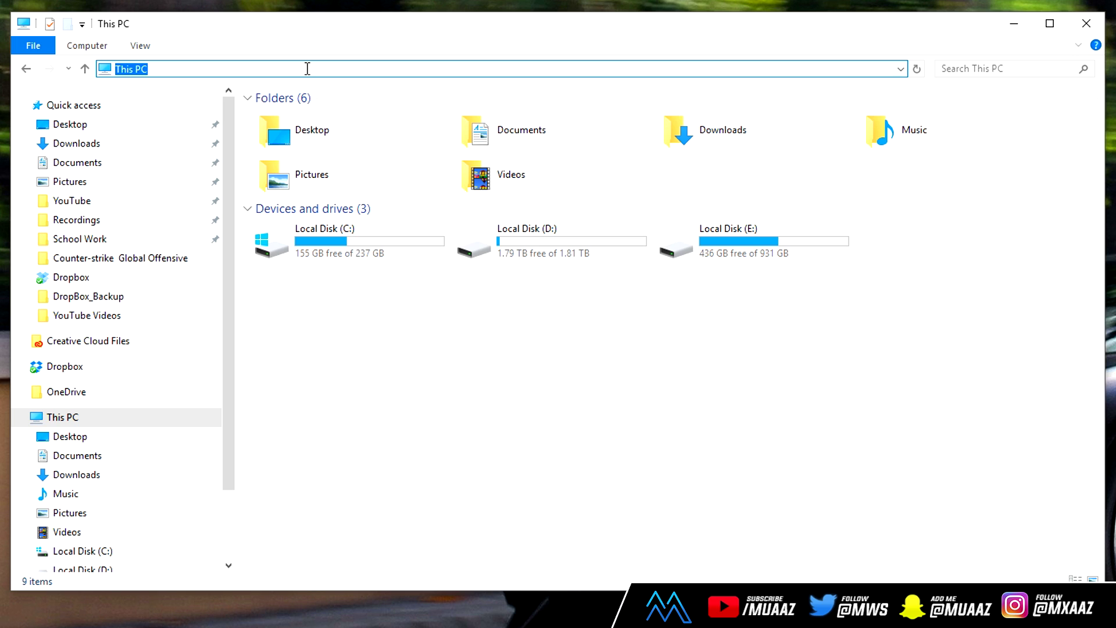
text(control)
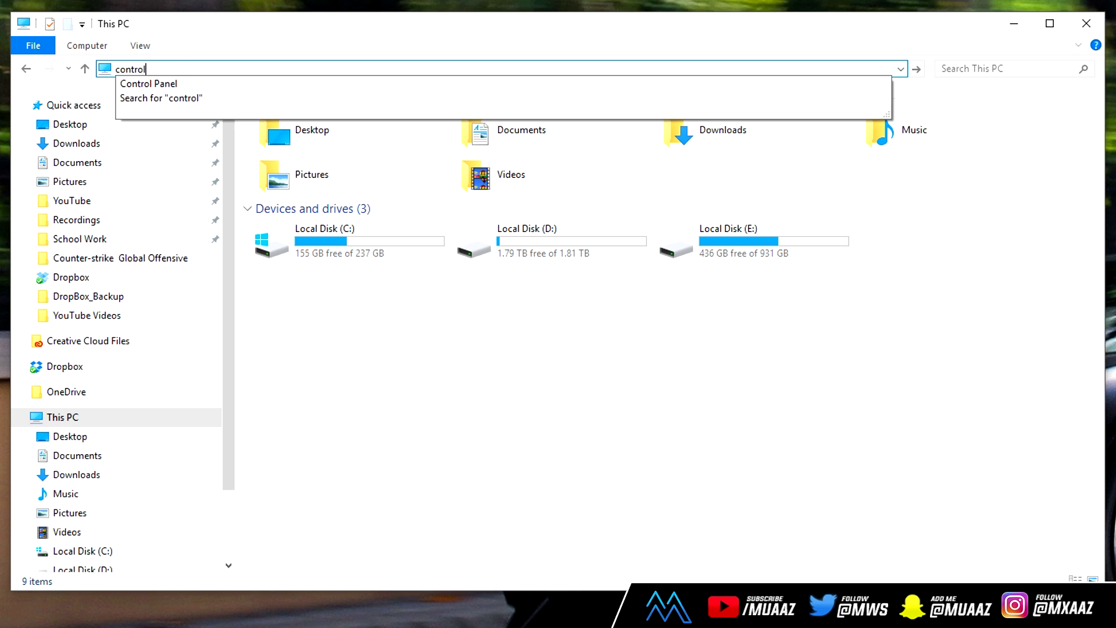
click(147, 83)
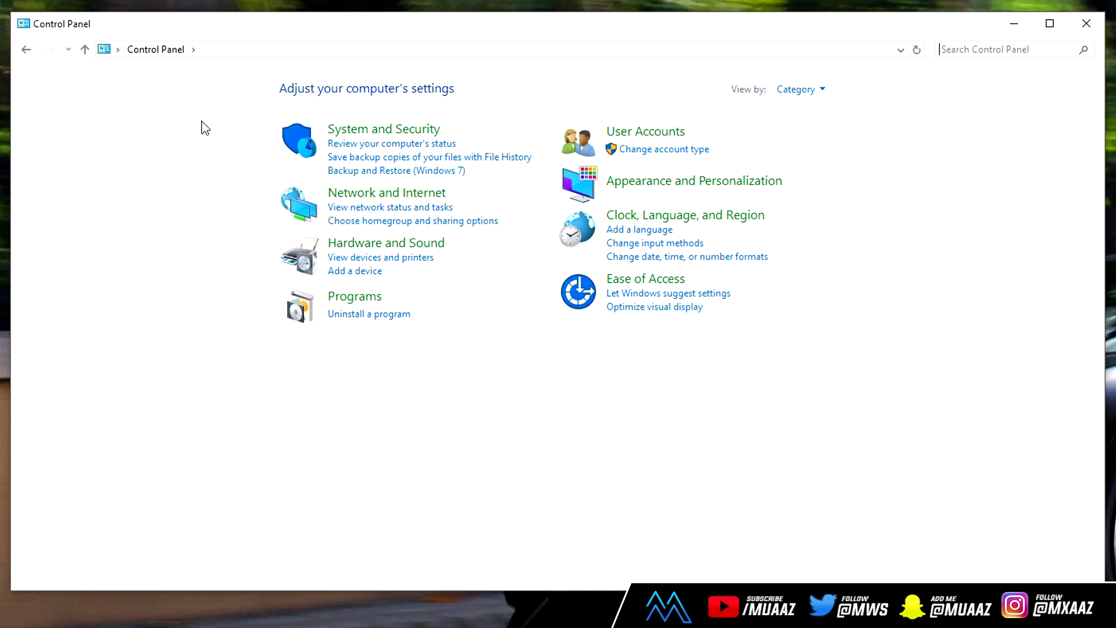
Search 'power', try High performance in Power Options, leave Balanced active, and go back
click(981, 47)
text(power)
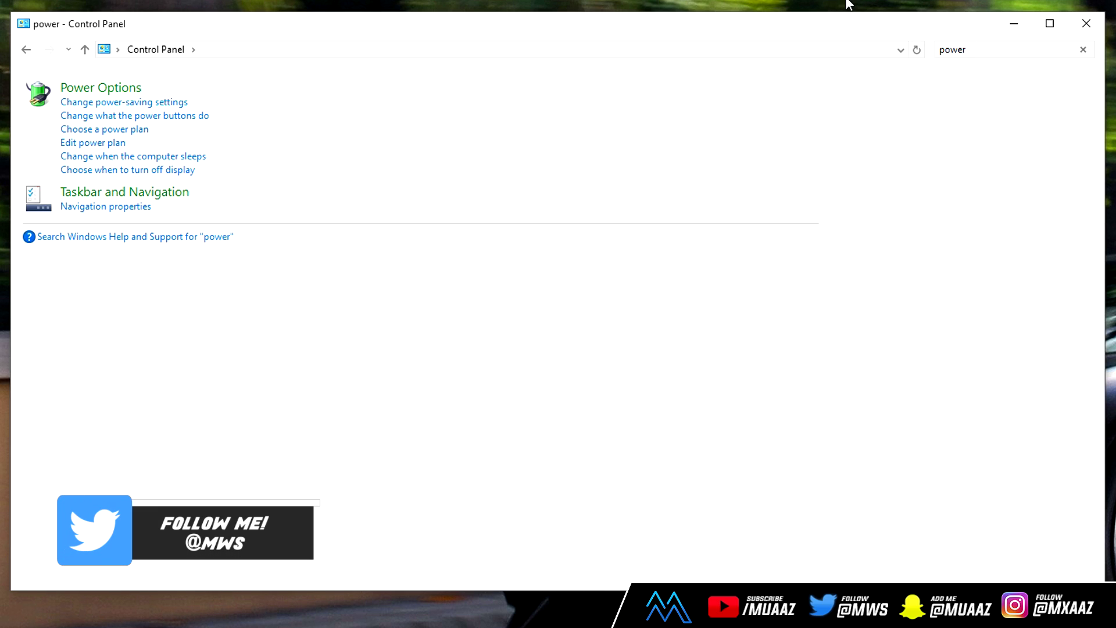
click(126, 91)
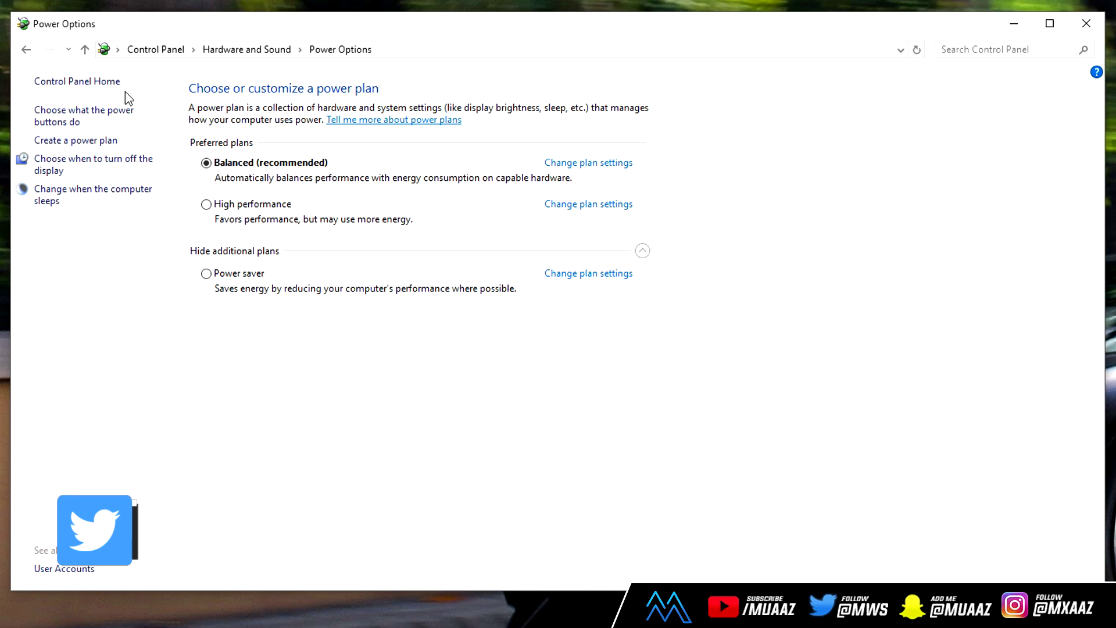
click(279, 209)
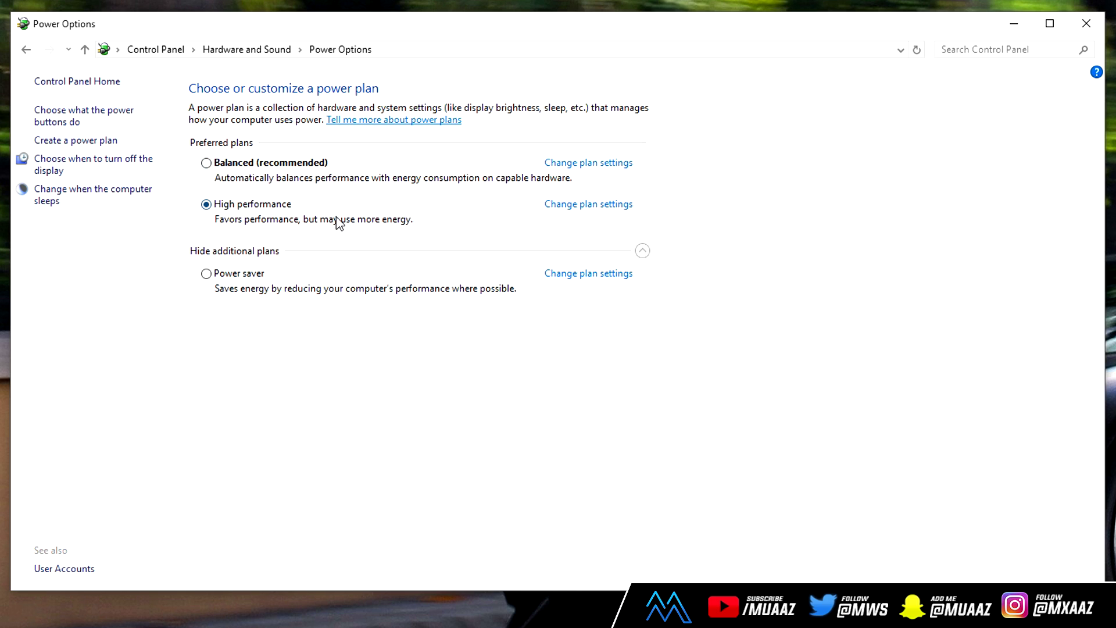
click(297, 169)
click(256, 214)
click(267, 175)
click(26, 51)
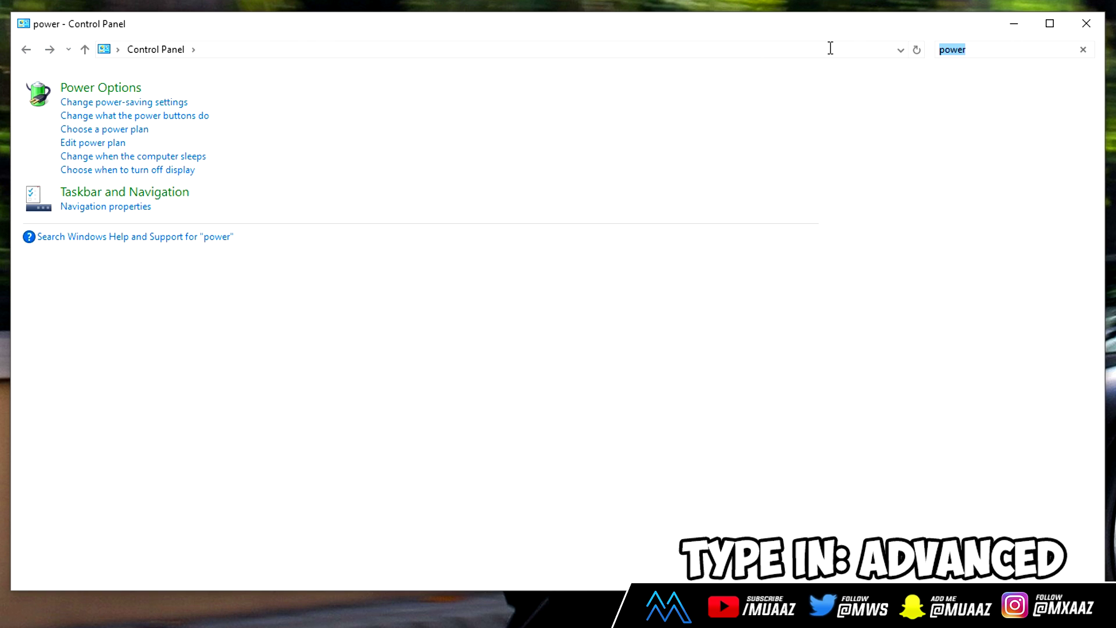
Search 'advanced', try 'Adjust for best performance' in Performance Options, then cancel without changes
text(advanced)
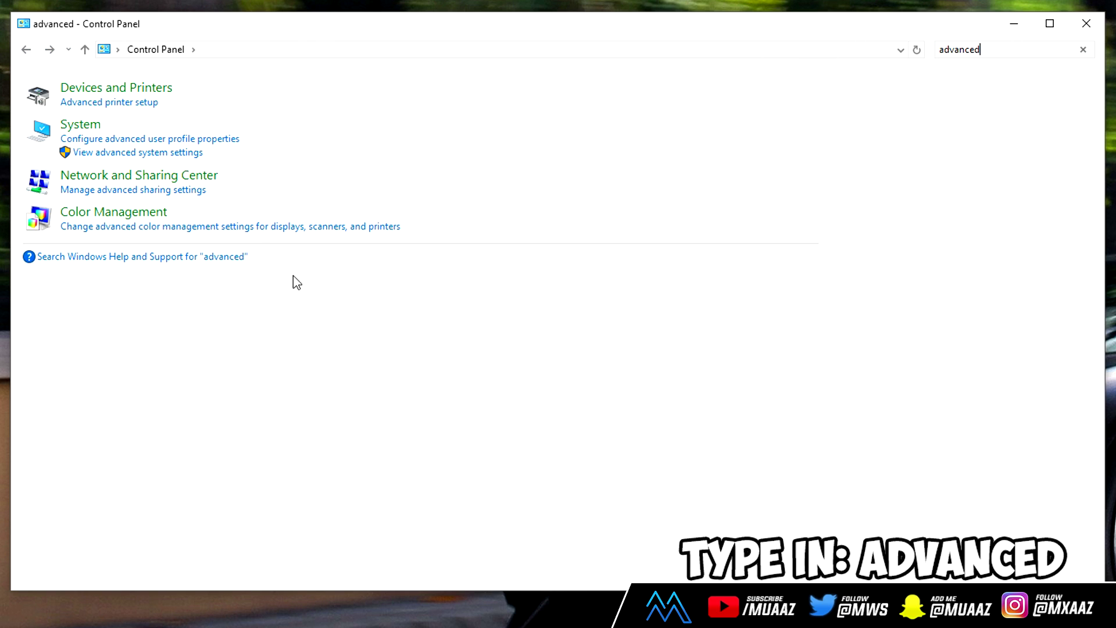
click(110, 152)
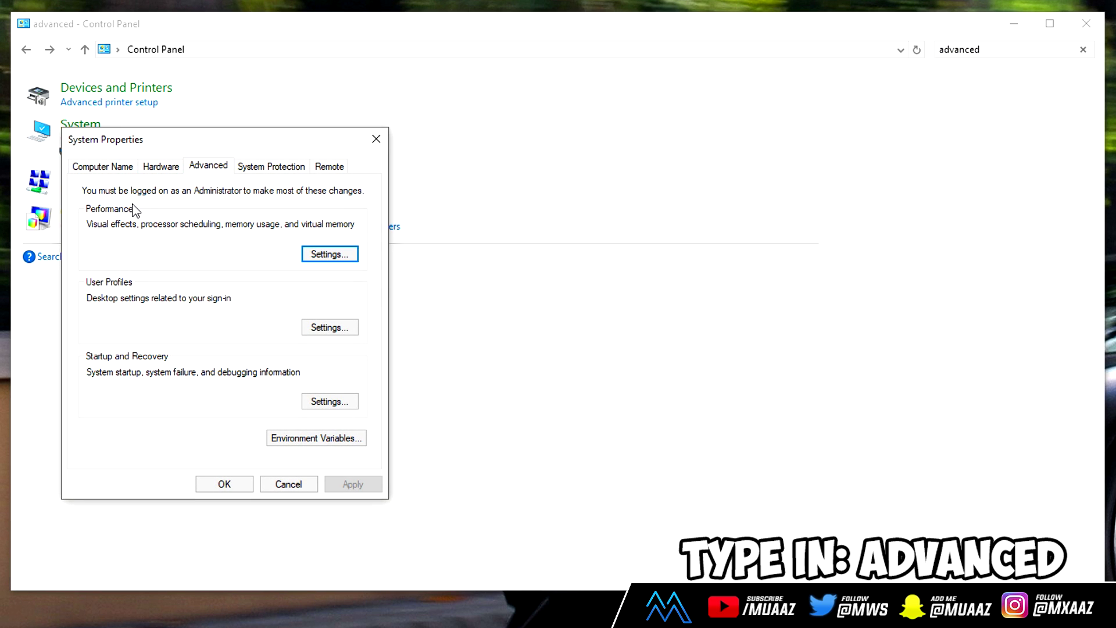
click(326, 256)
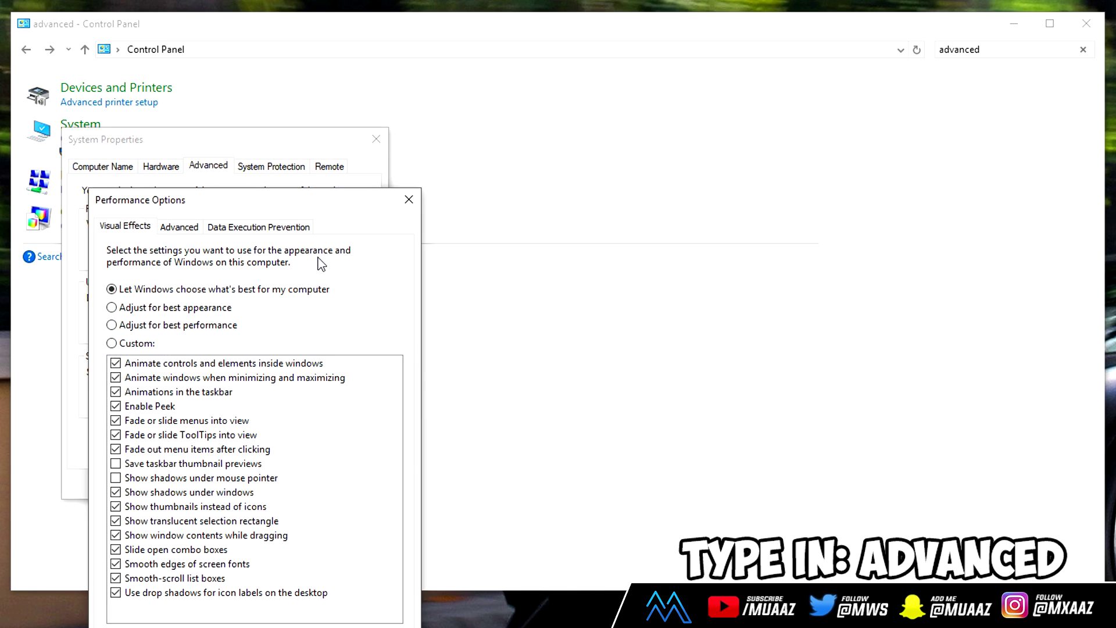
click(189, 326)
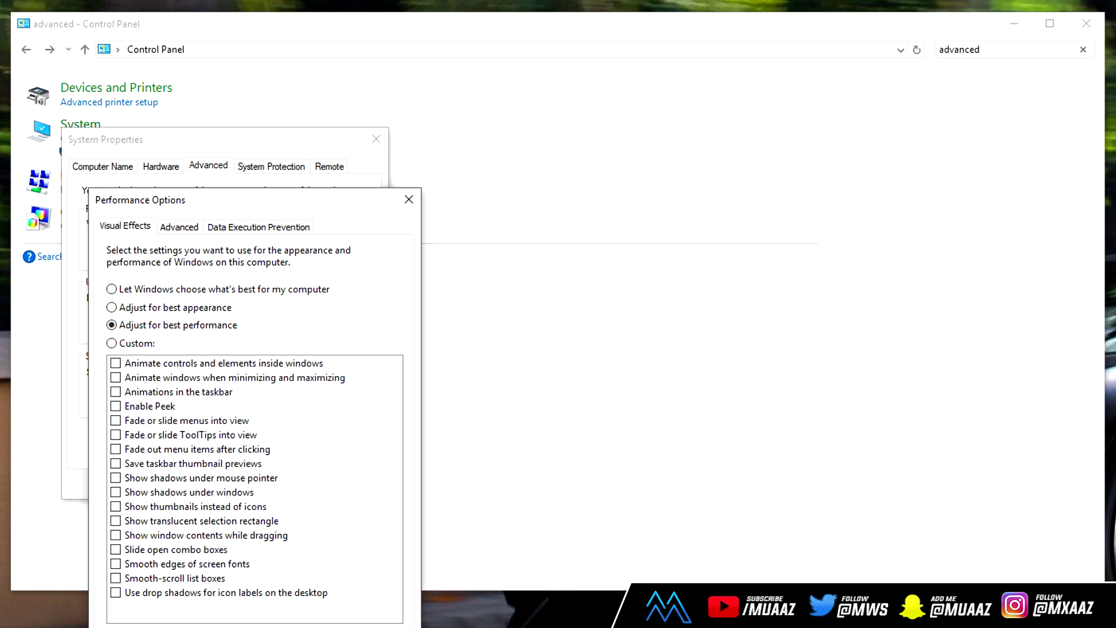
key(Return)
click(354, 254)
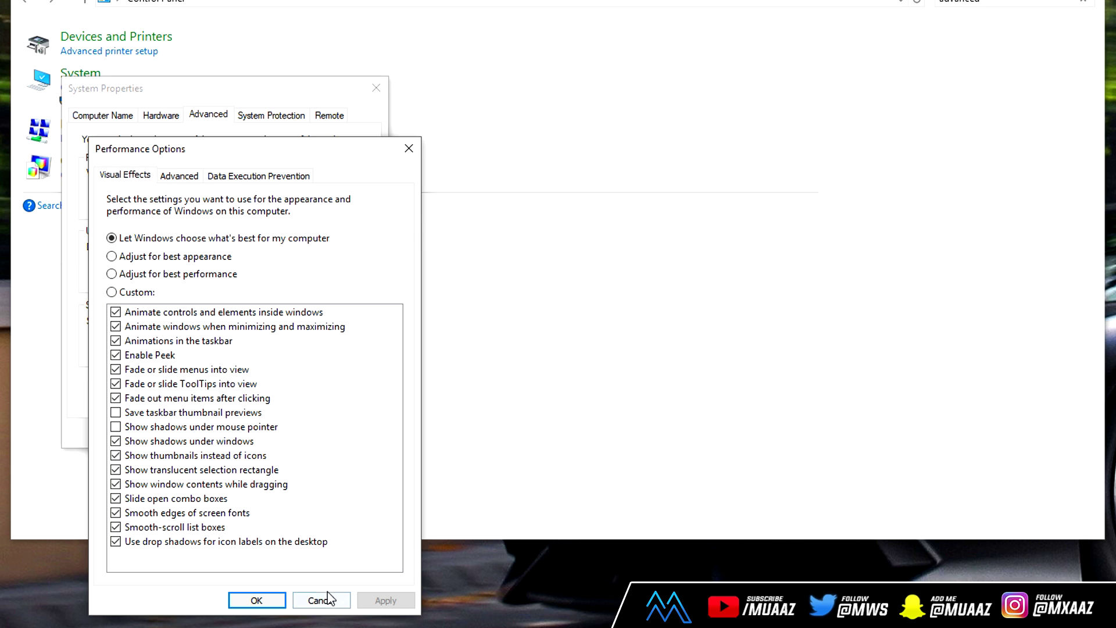
click(322, 601)
click(288, 434)
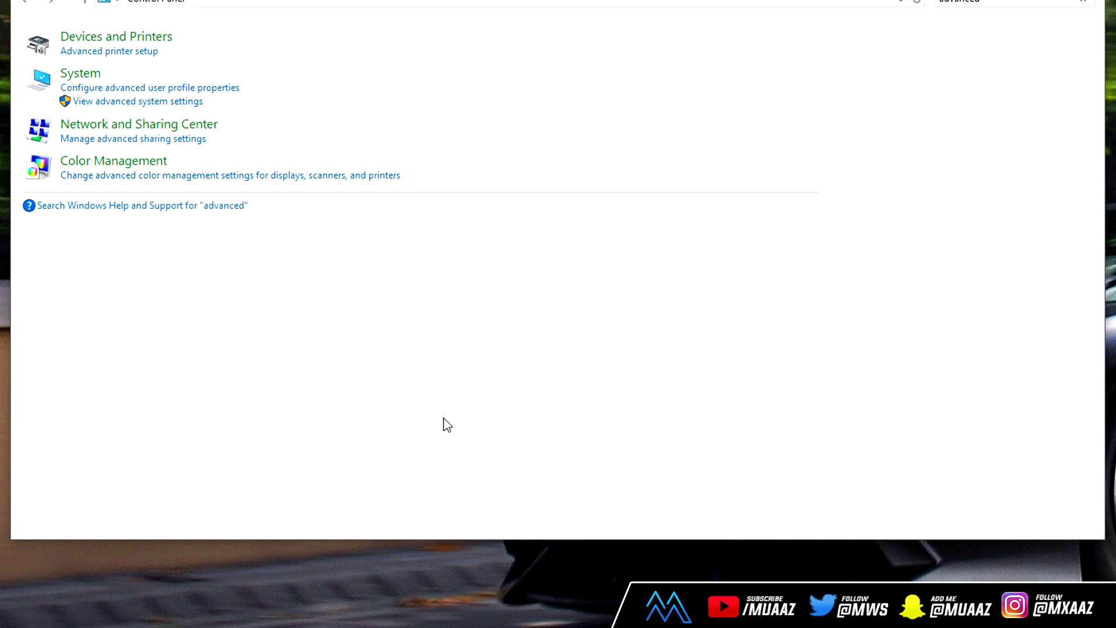